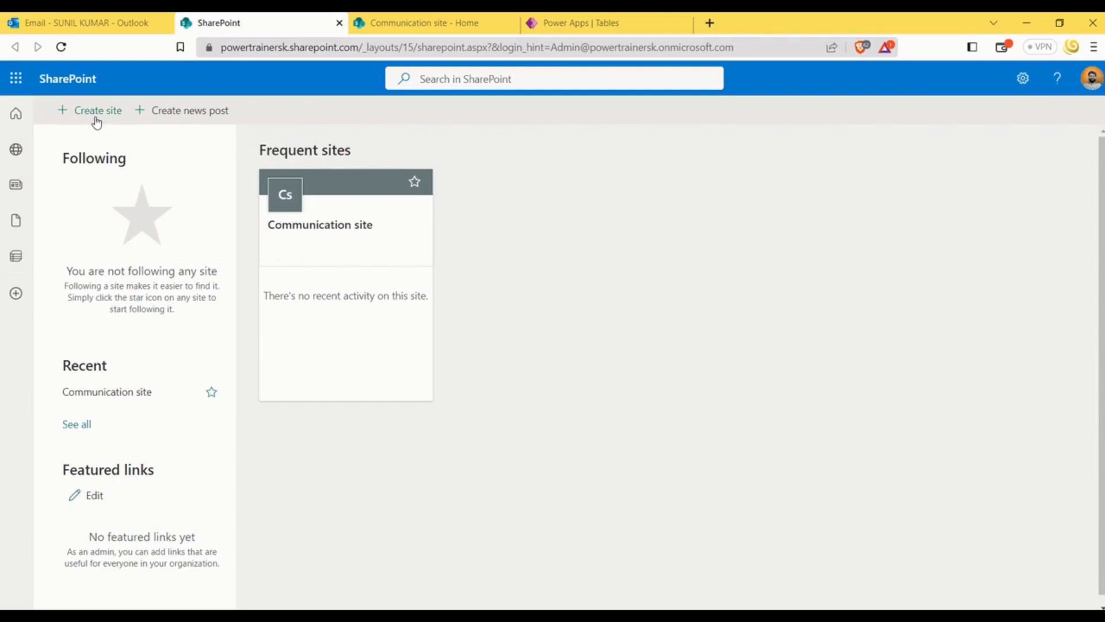
{"action": "left_click", "coordinate": [96, 113]}
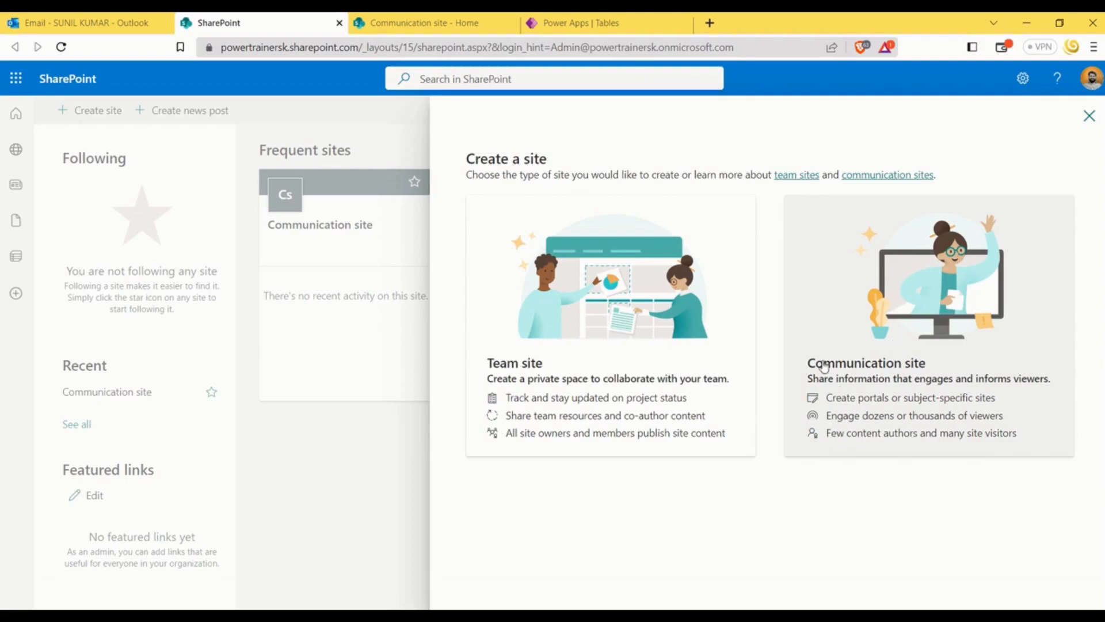
{"action": "left_click", "coordinate": [1089, 116]}
{"action": "left_click", "coordinate": [578, 382]}
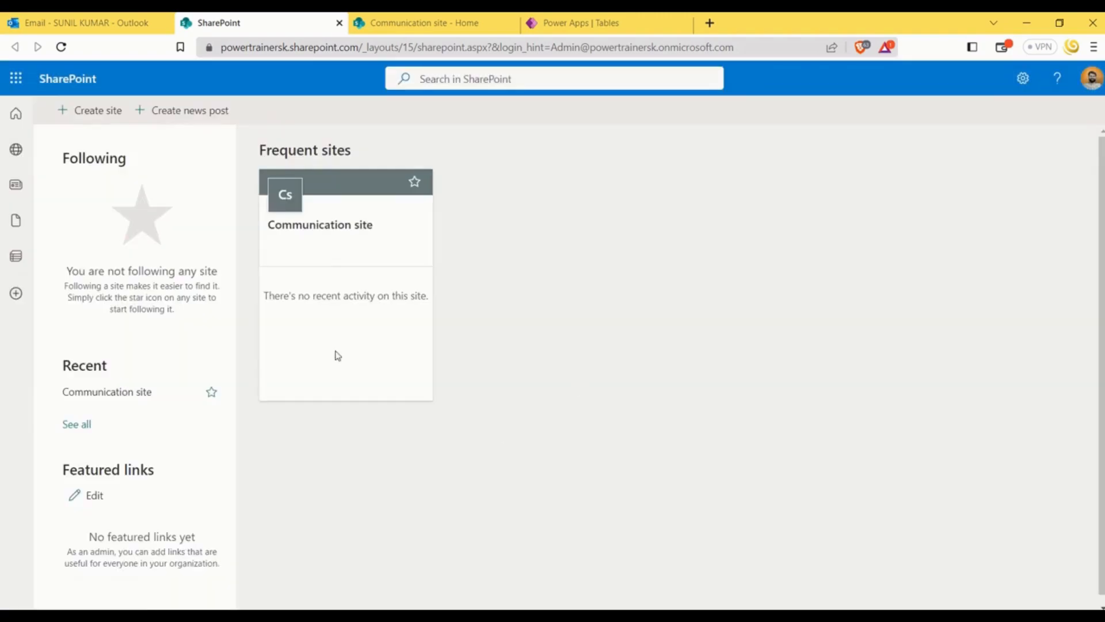
Open the Communication site and go to its site contents
{"action": "left_click", "coordinate": [339, 230]}
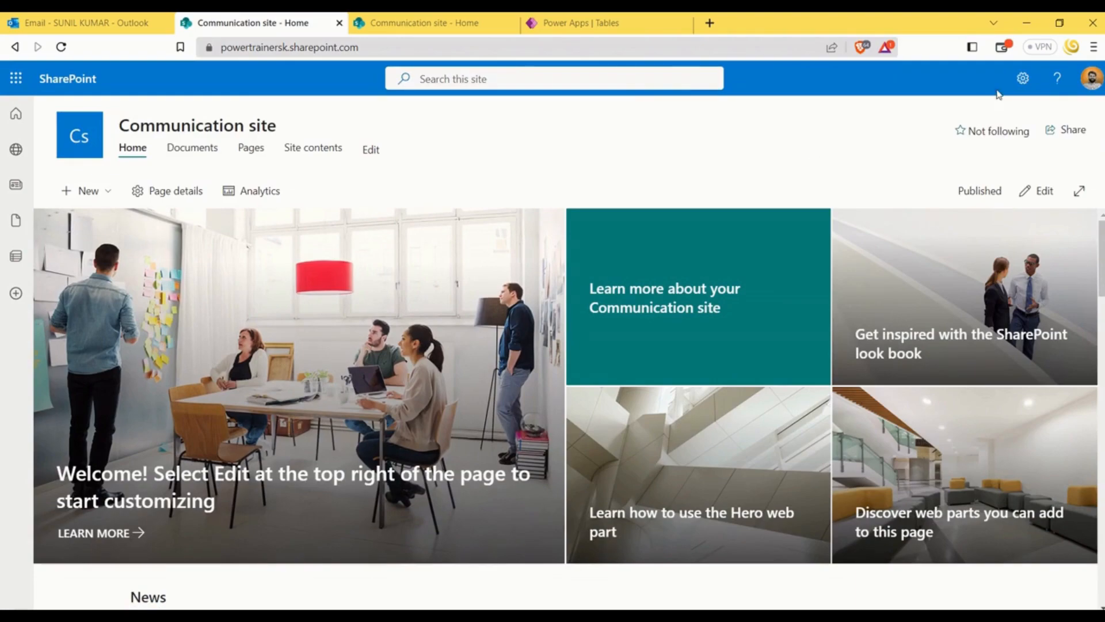
{"action": "scroll", "coordinate": [654, 328], "scroll_direction": "down", "scroll_amount": 12}
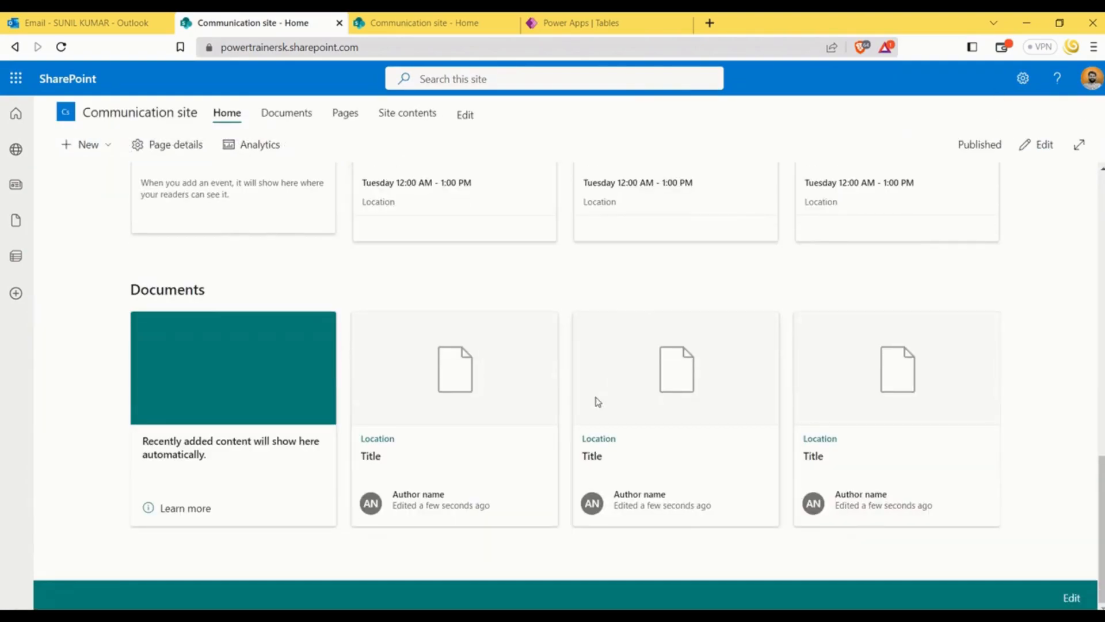
{"action": "scroll", "coordinate": [597, 399], "scroll_direction": "up", "scroll_amount": 12}
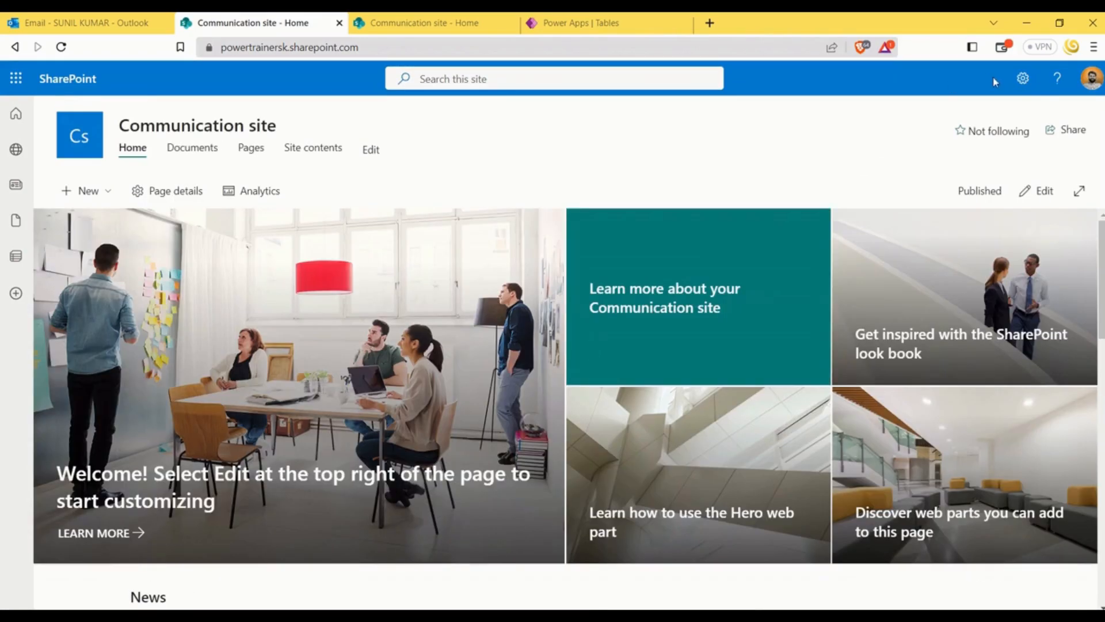
{"action": "left_click", "coordinate": [1022, 80]}
{"action": "left_click", "coordinate": [1022, 81]}
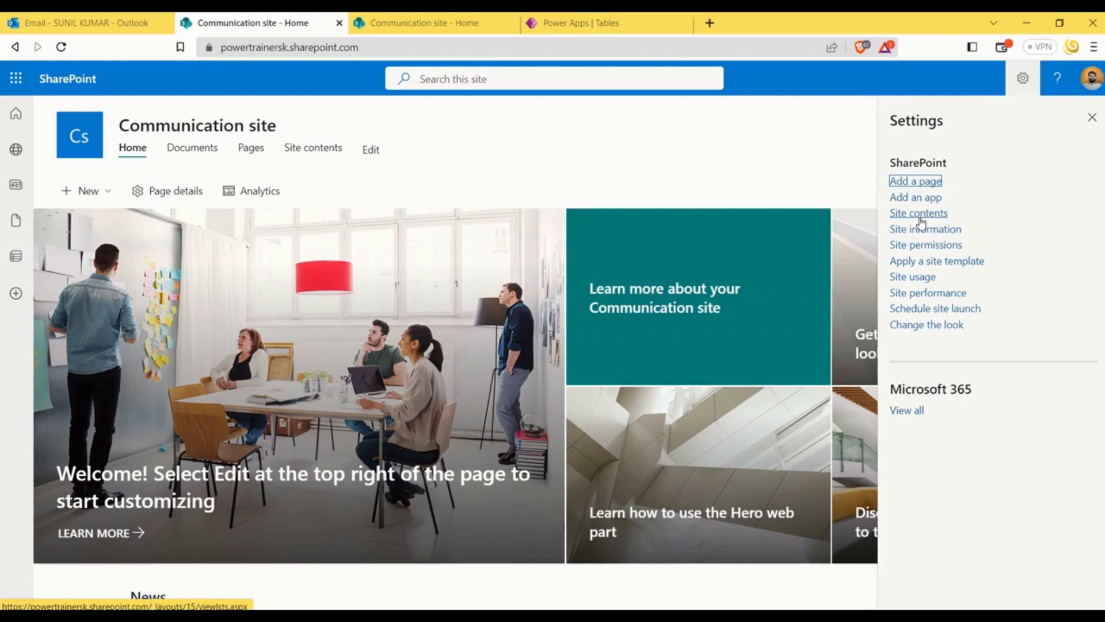
{"action": "left_click", "coordinate": [917, 217]}
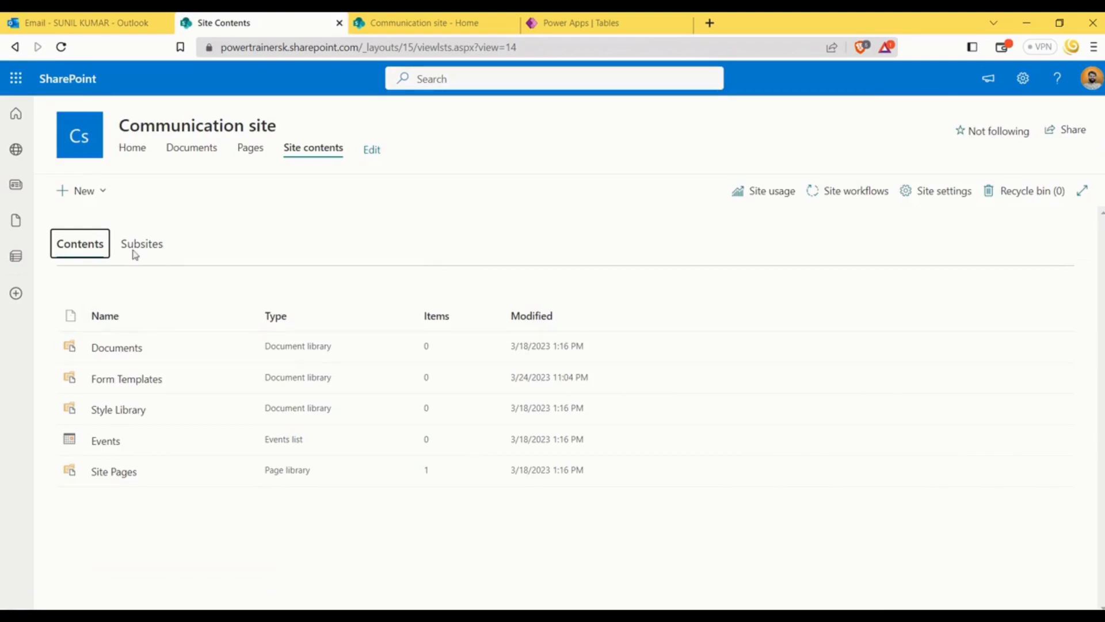
Create a blank list named Employees in the Communication site and keep it shown in the site navigation
{"action": "left_click", "coordinate": [101, 197]}
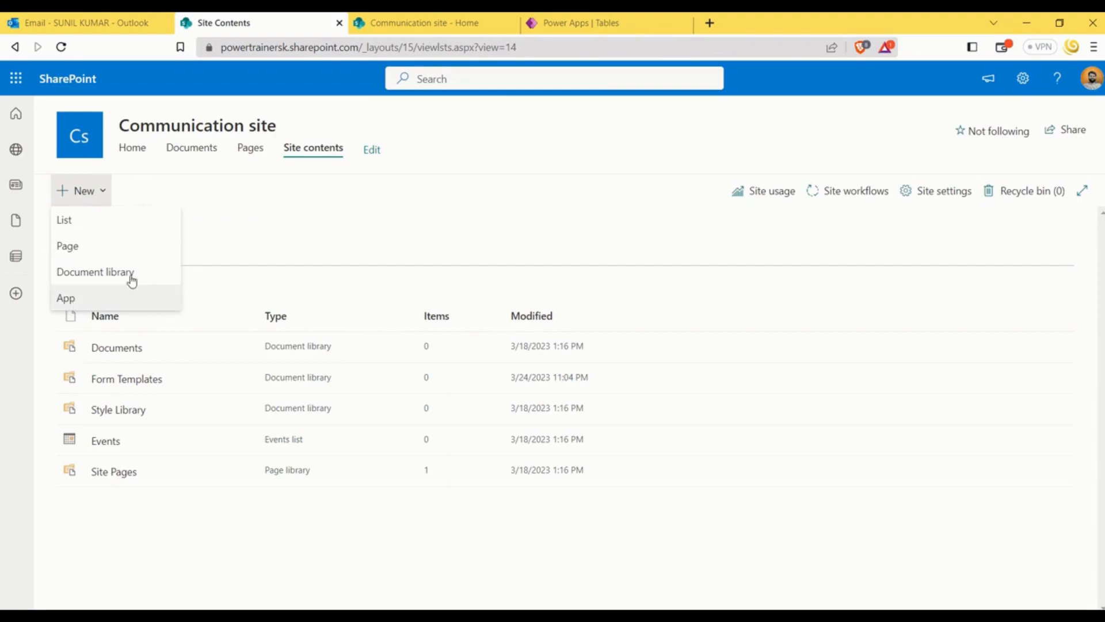
{"action": "left_click", "coordinate": [89, 225]}
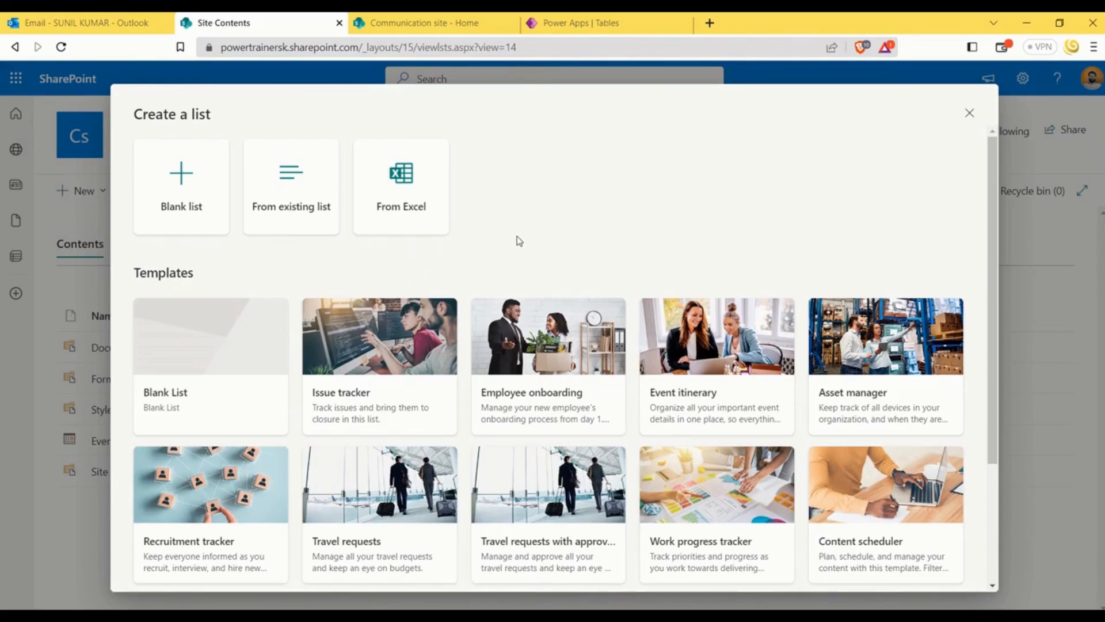
{"action": "scroll", "coordinate": [489, 248], "scroll_direction": "down", "scroll_amount": 3}
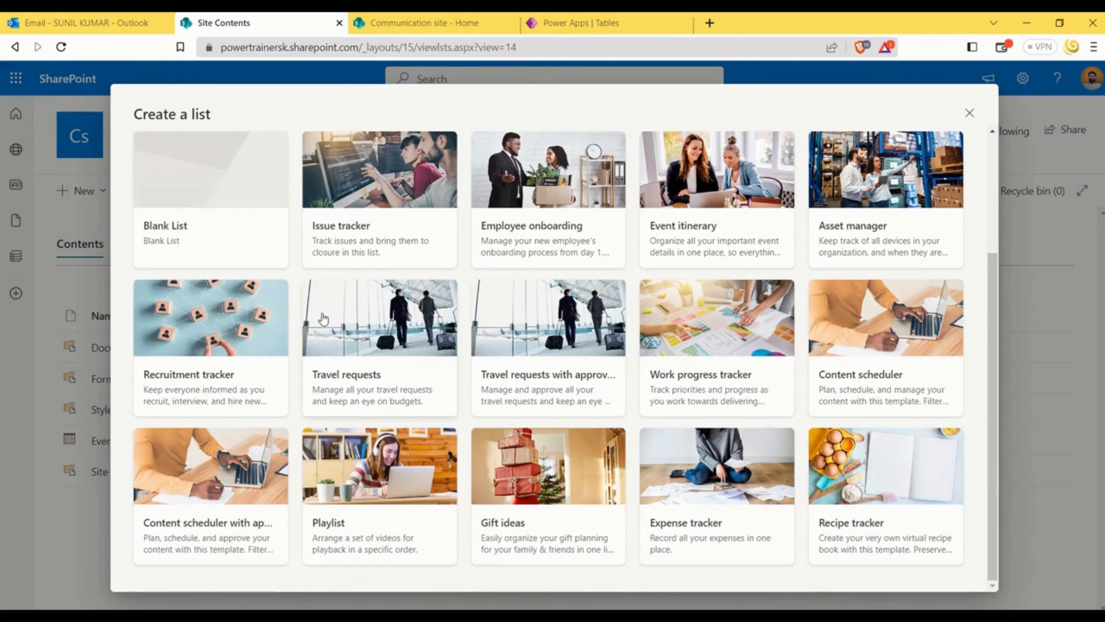
{"action": "scroll", "coordinate": [300, 368], "scroll_direction": "up", "scroll_amount": 3}
{"action": "scroll", "coordinate": [680, 370], "scroll_direction": "down", "scroll_amount": 3}
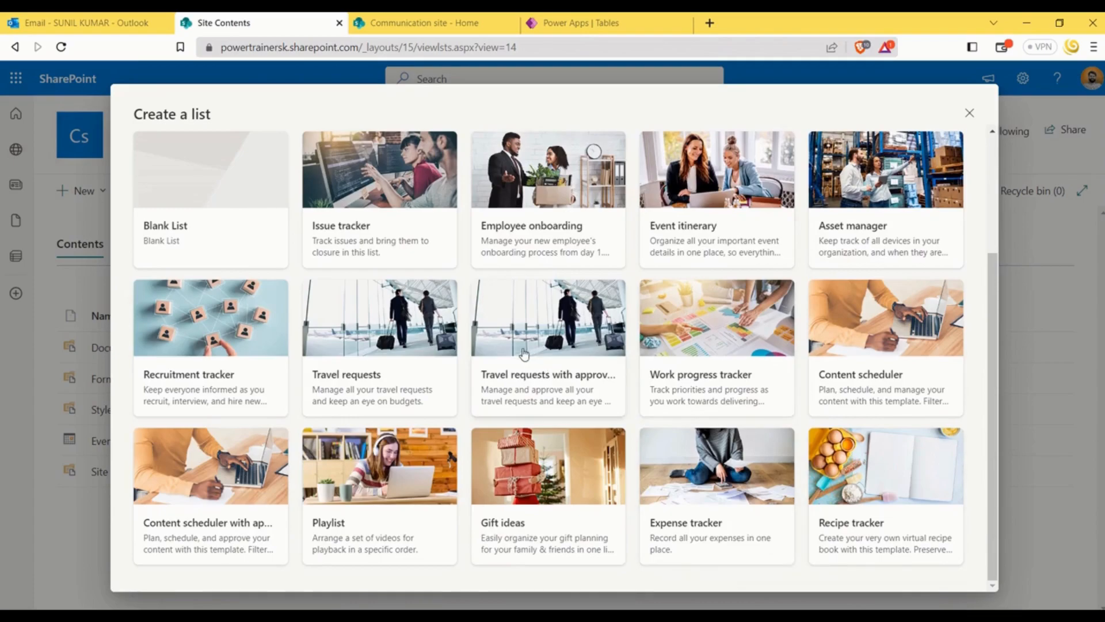
{"action": "scroll", "coordinate": [524, 354], "scroll_direction": "up", "scroll_amount": 3}
{"action": "left_click", "coordinate": [181, 179]}
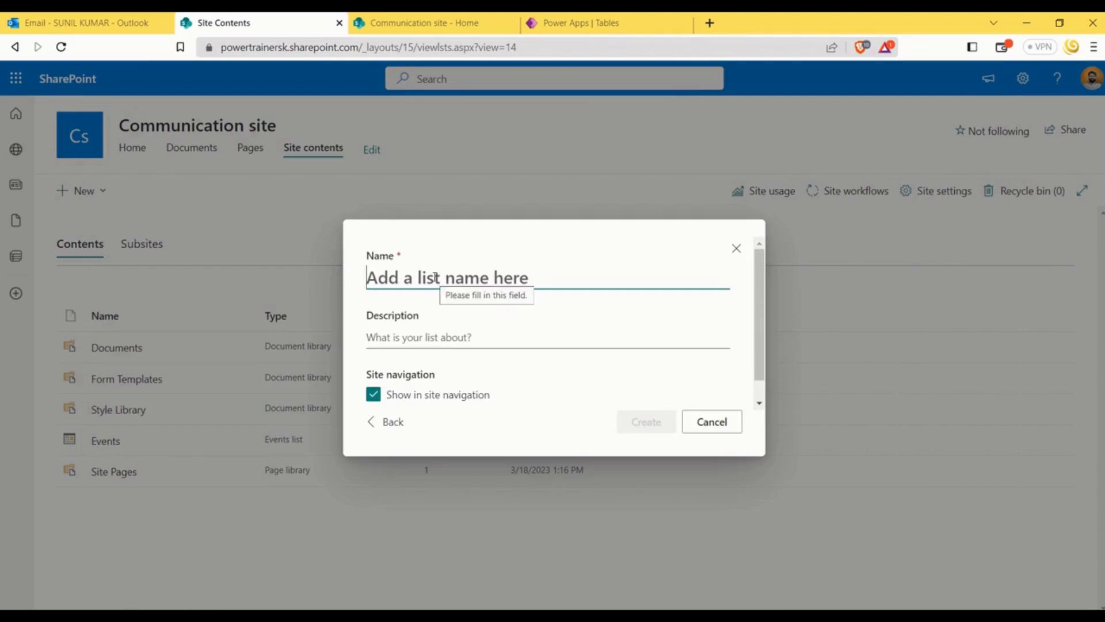
{"action": "type", "text": "Employee"}
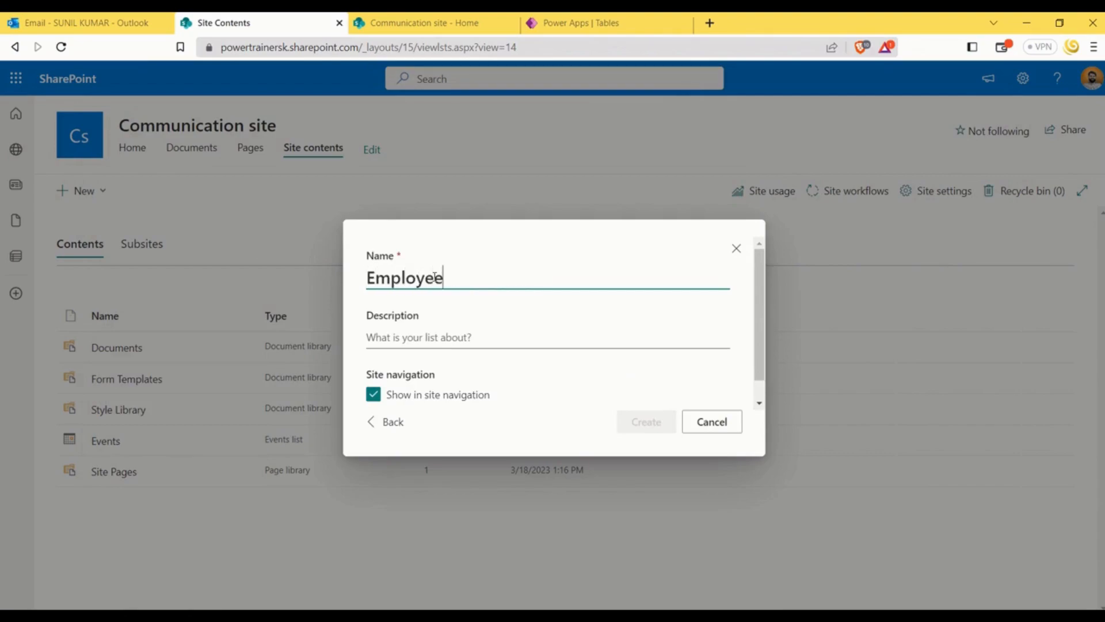
{"action": "type", "text": "s"}
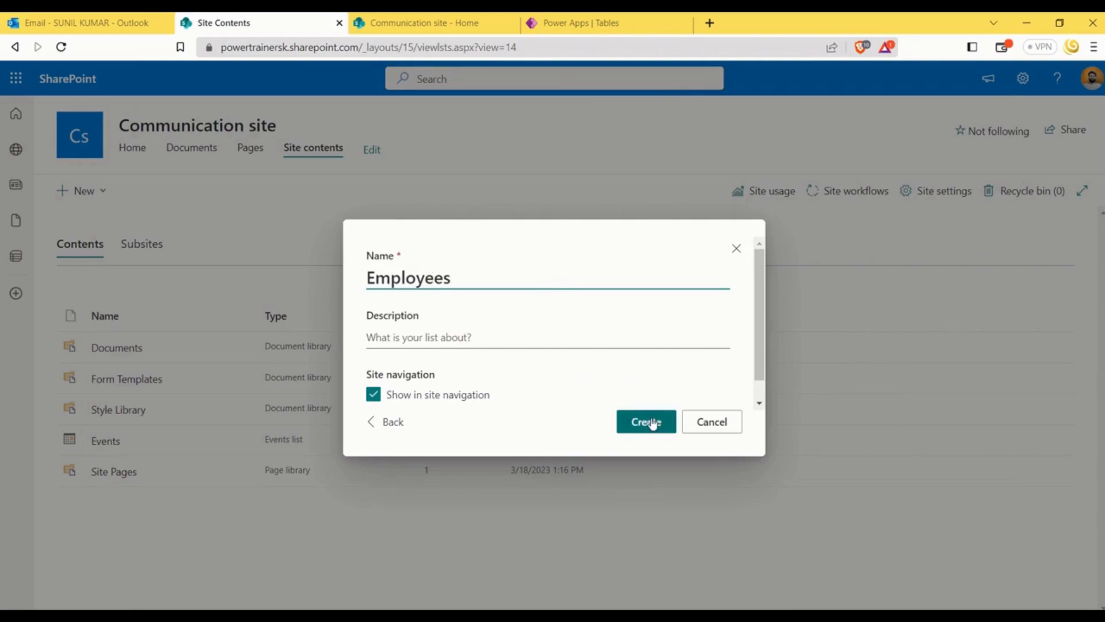
{"action": "left_click", "coordinate": [650, 423]}
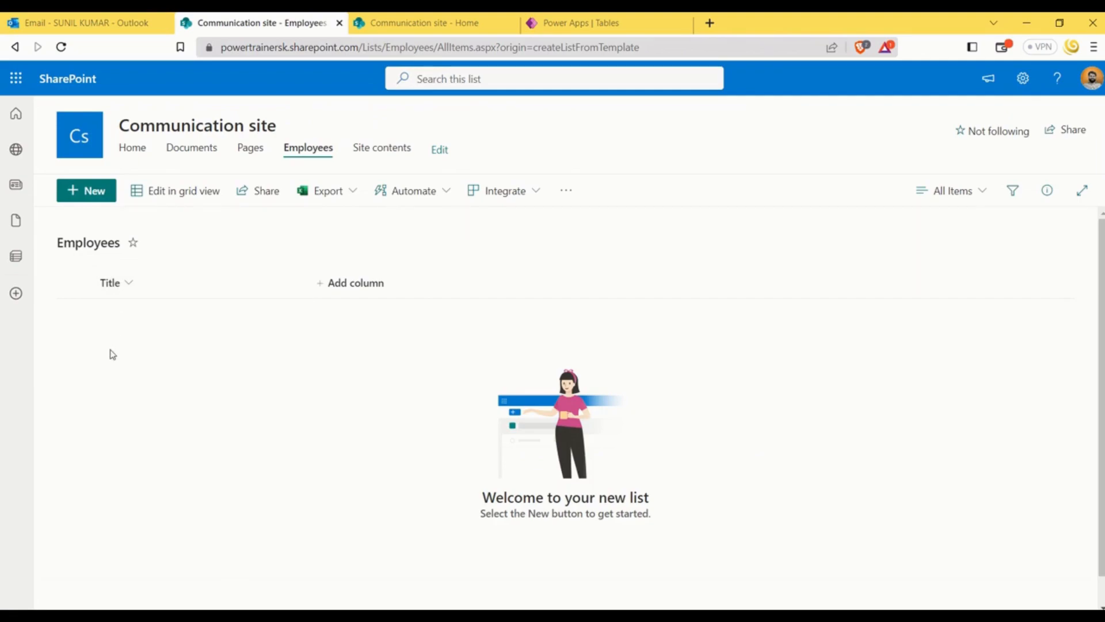
Add a new item to the Employees list with the employee's full name as its title and save it
{"action": "left_click", "coordinate": [105, 199]}
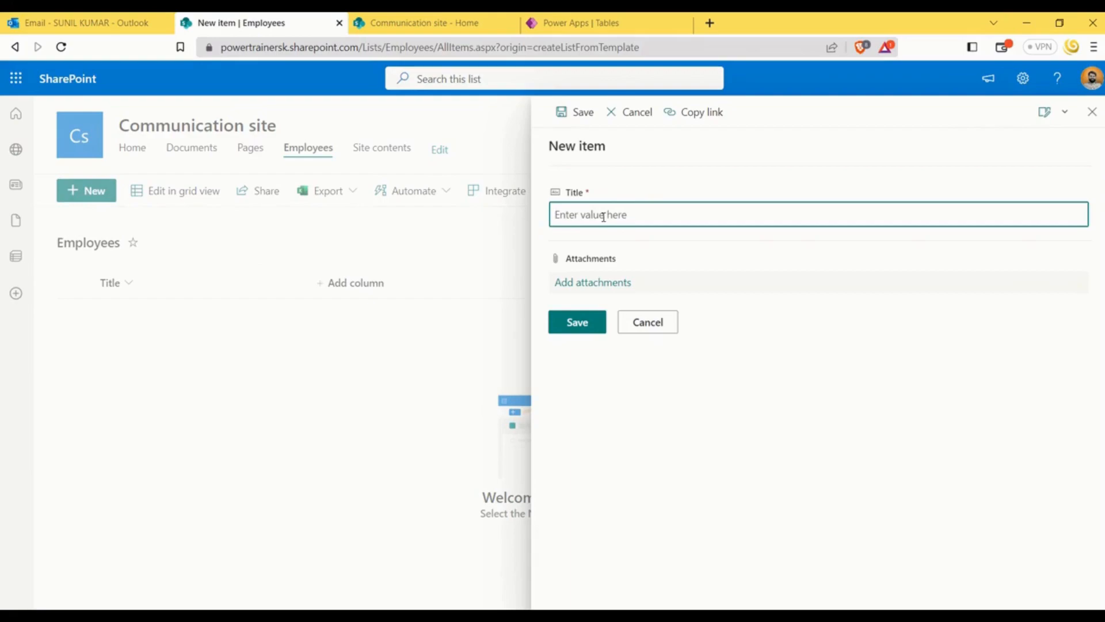
{"action": "left_click", "coordinate": [577, 323]}
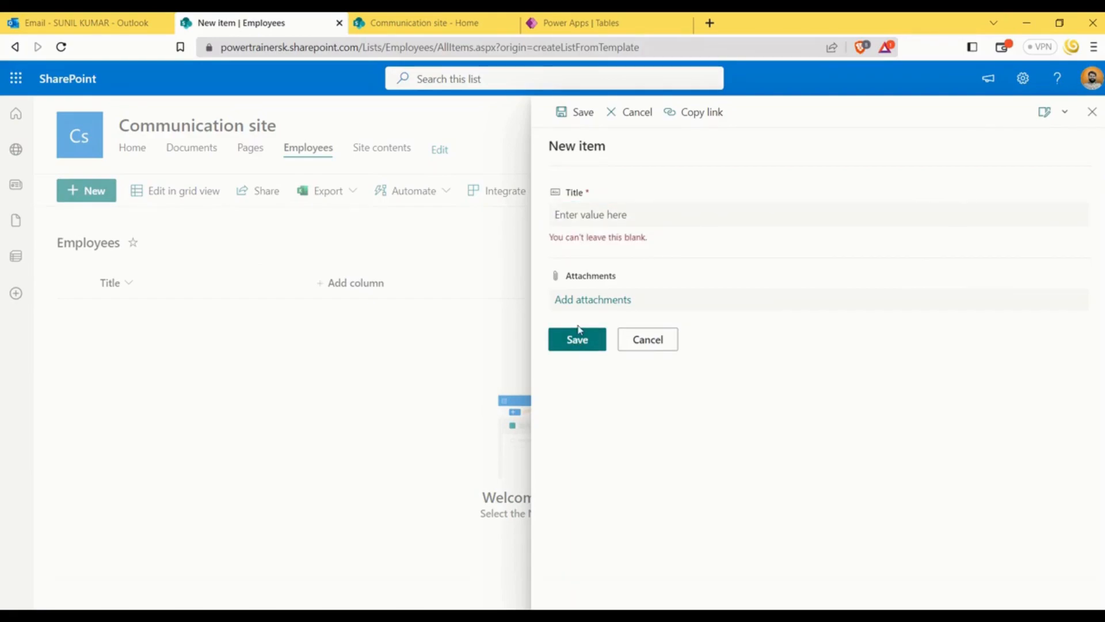
{"action": "left_click", "coordinate": [583, 220]}
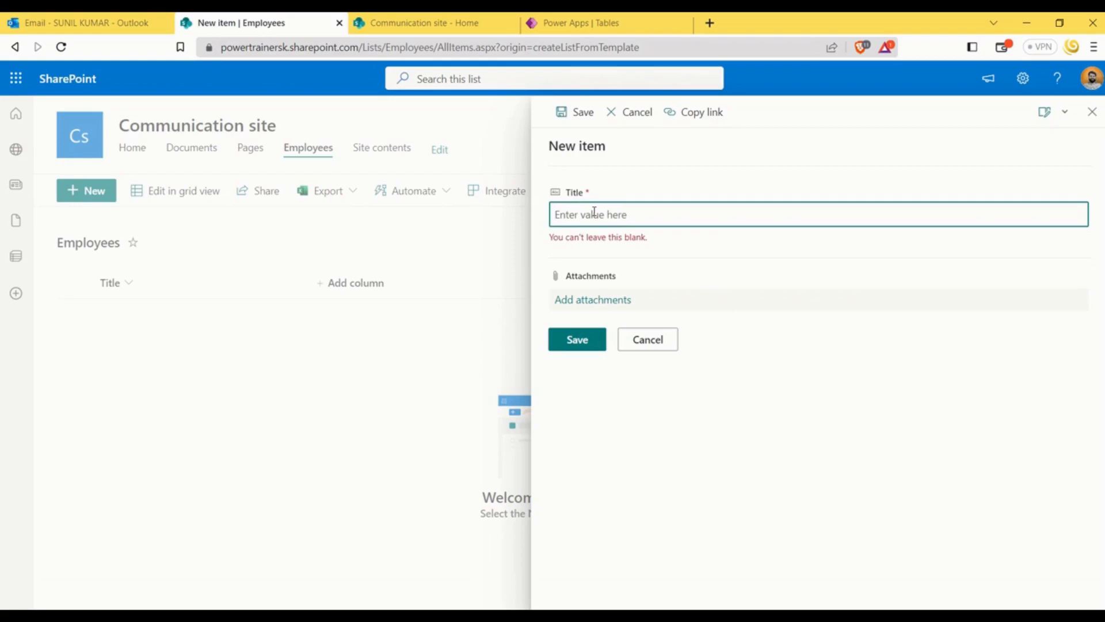
{"action": "left_click", "coordinate": [585, 343]}
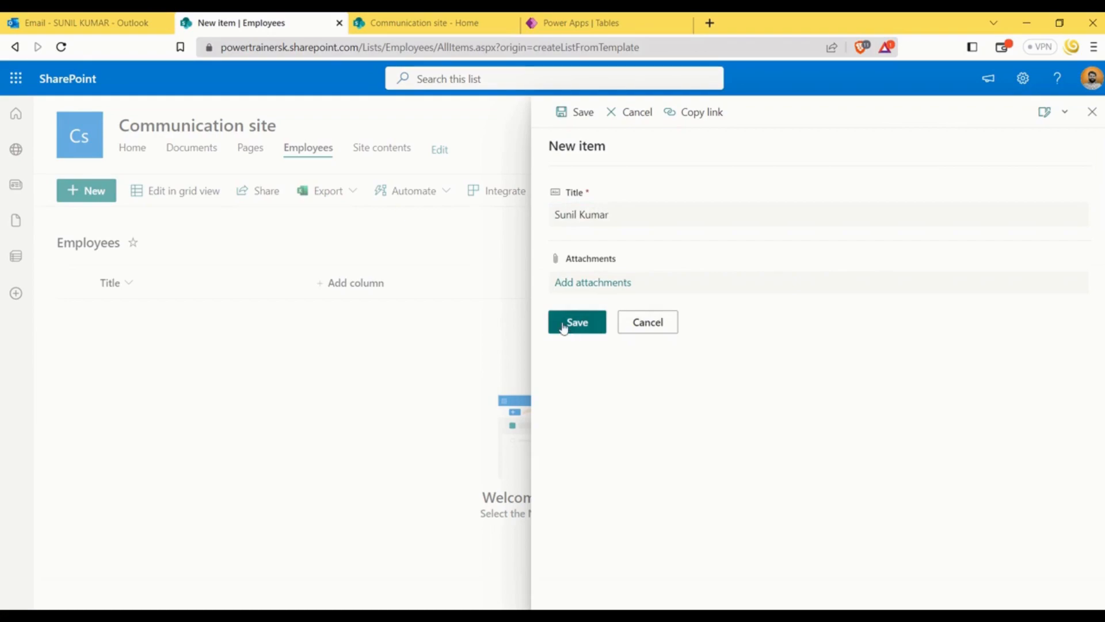
{"action": "left_click", "coordinate": [585, 333]}
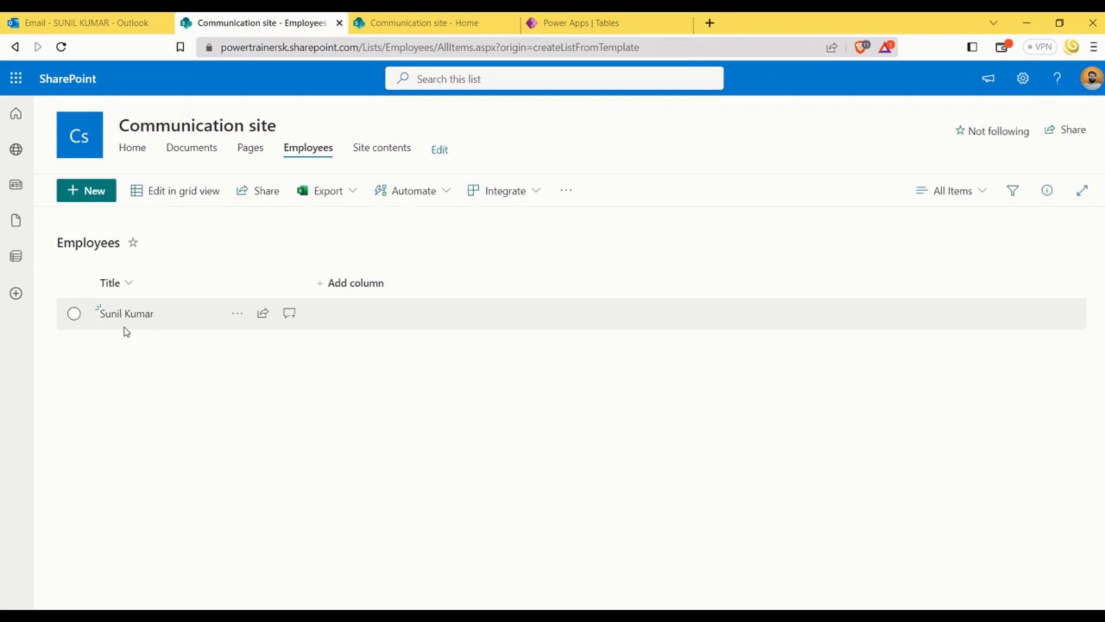
{"action": "left_click", "coordinate": [75, 314]}
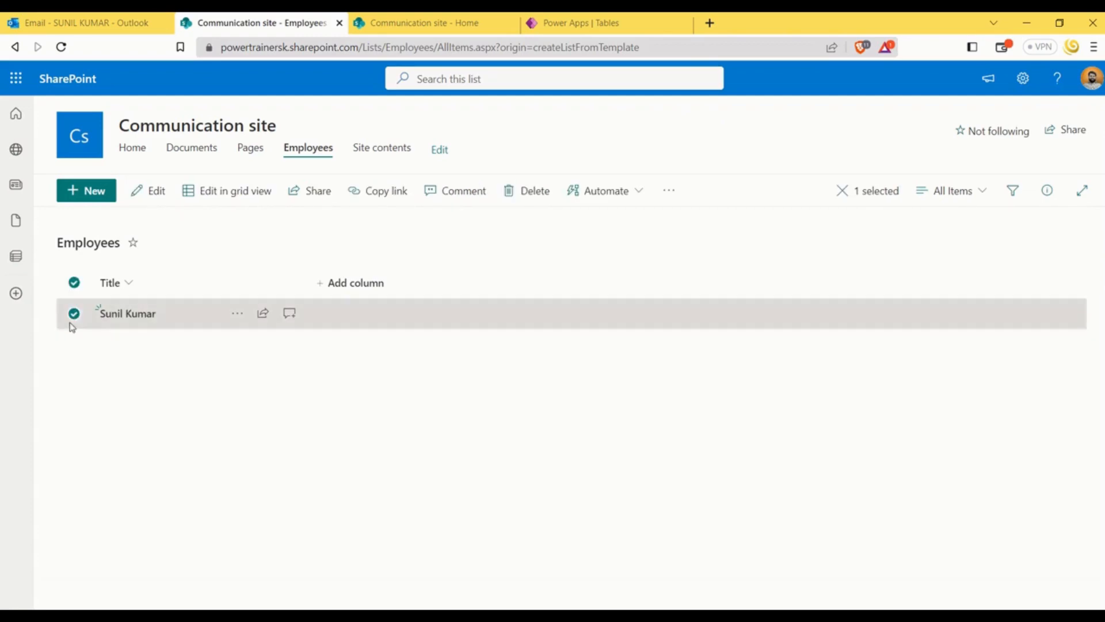
{"action": "left_click", "coordinate": [74, 314]}
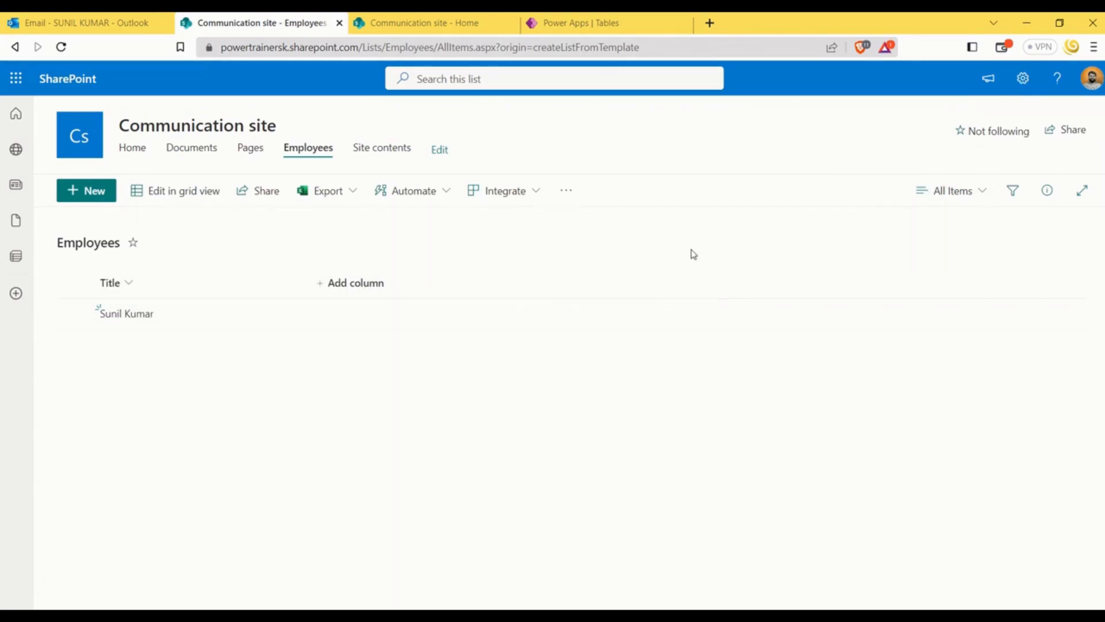
Add a single line of text column named City to the Employees list
{"action": "left_click", "coordinate": [353, 289]}
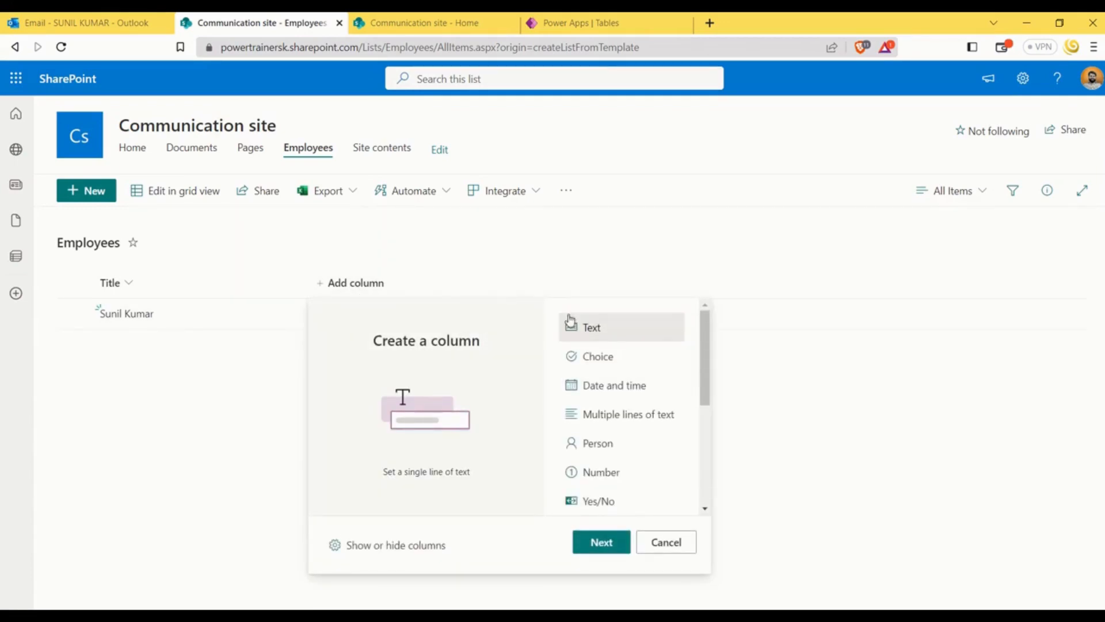
{"action": "scroll", "coordinate": [623, 391], "scroll_direction": "down", "scroll_amount": 3}
{"action": "scroll", "coordinate": [636, 402], "scroll_direction": "up", "scroll_amount": 4}
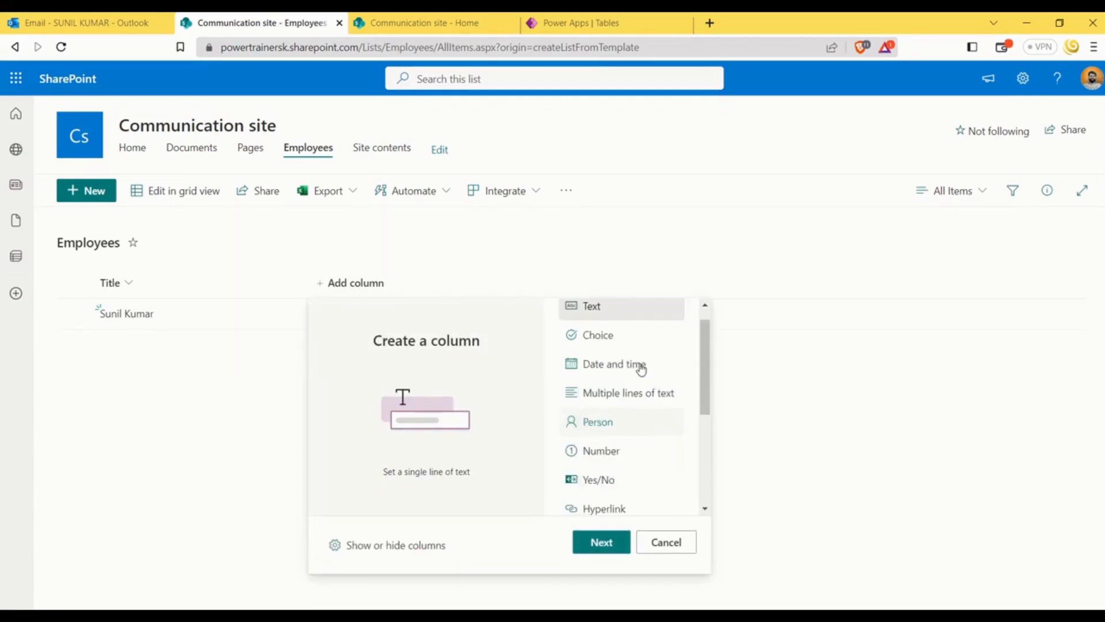
{"action": "left_click", "coordinate": [605, 541]}
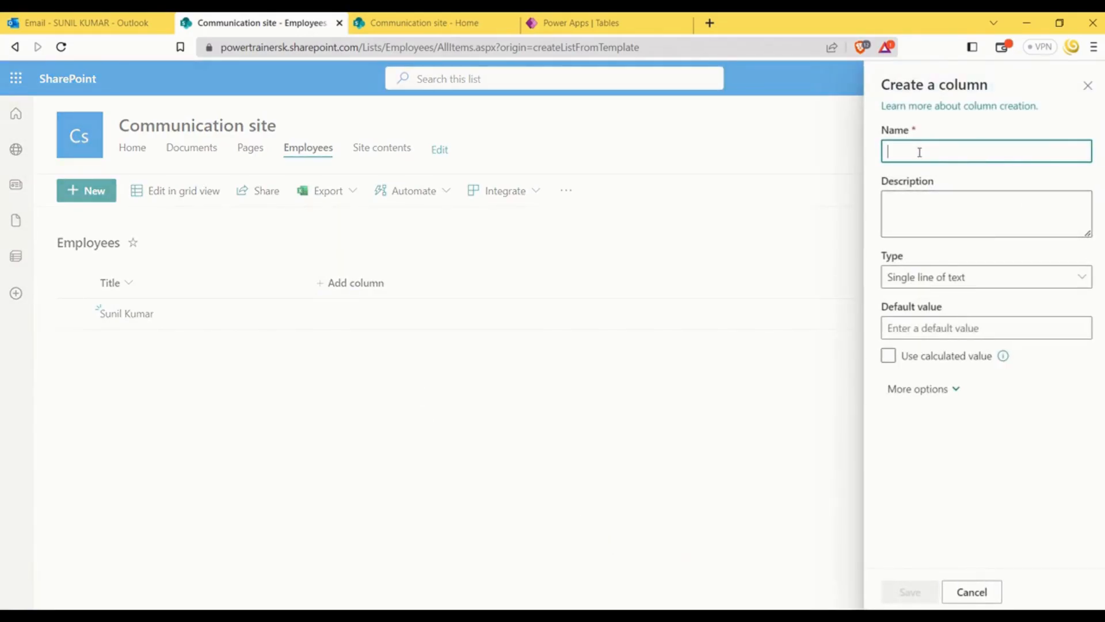
{"action": "type", "text": "City"}
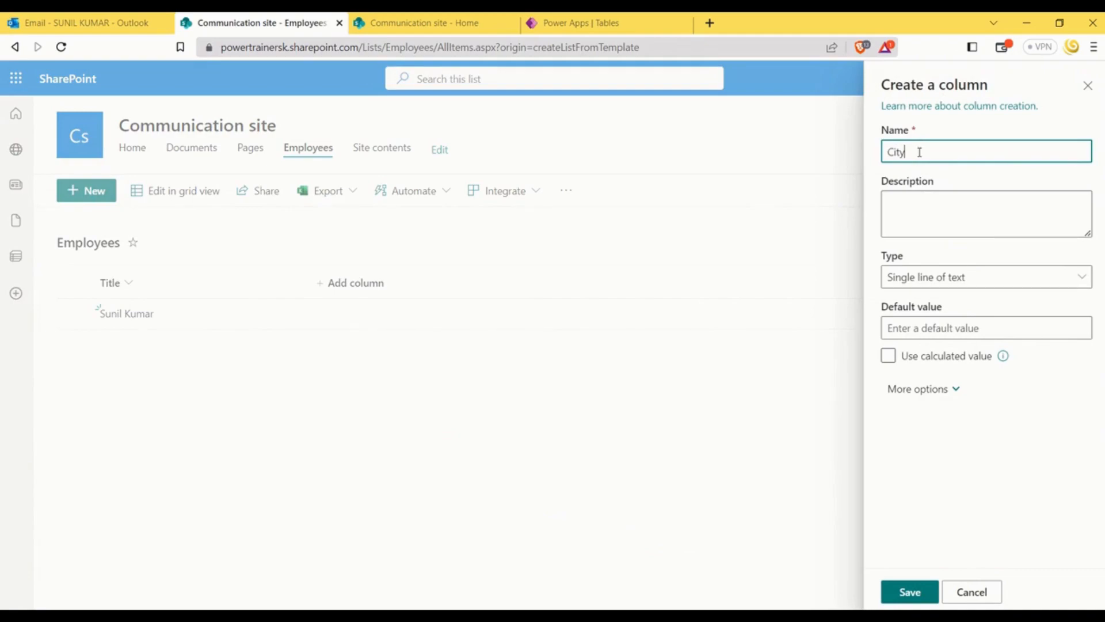
{"action": "left_click", "coordinate": [930, 278]}
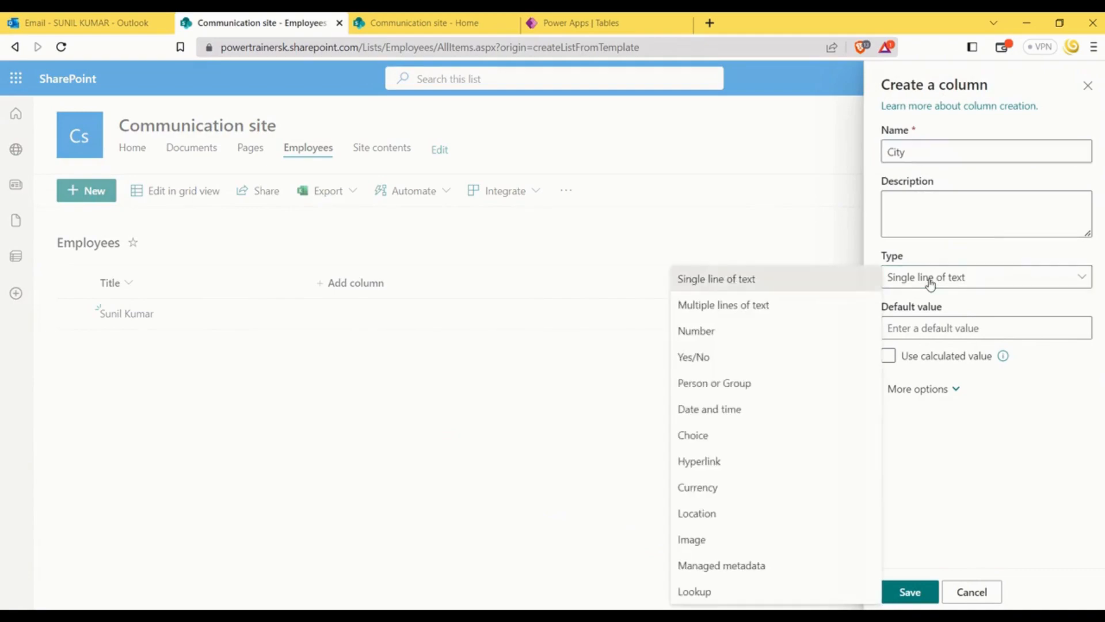
{"action": "left_click", "coordinate": [930, 279]}
{"action": "left_click", "coordinate": [930, 279]}
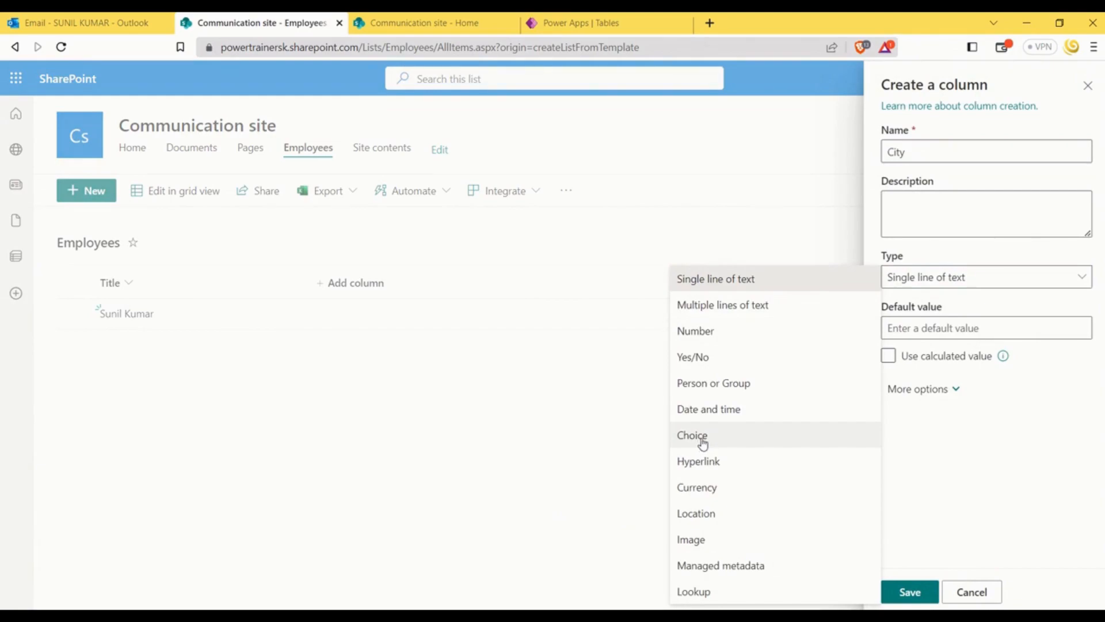
{"action": "left_click", "coordinate": [908, 592]}
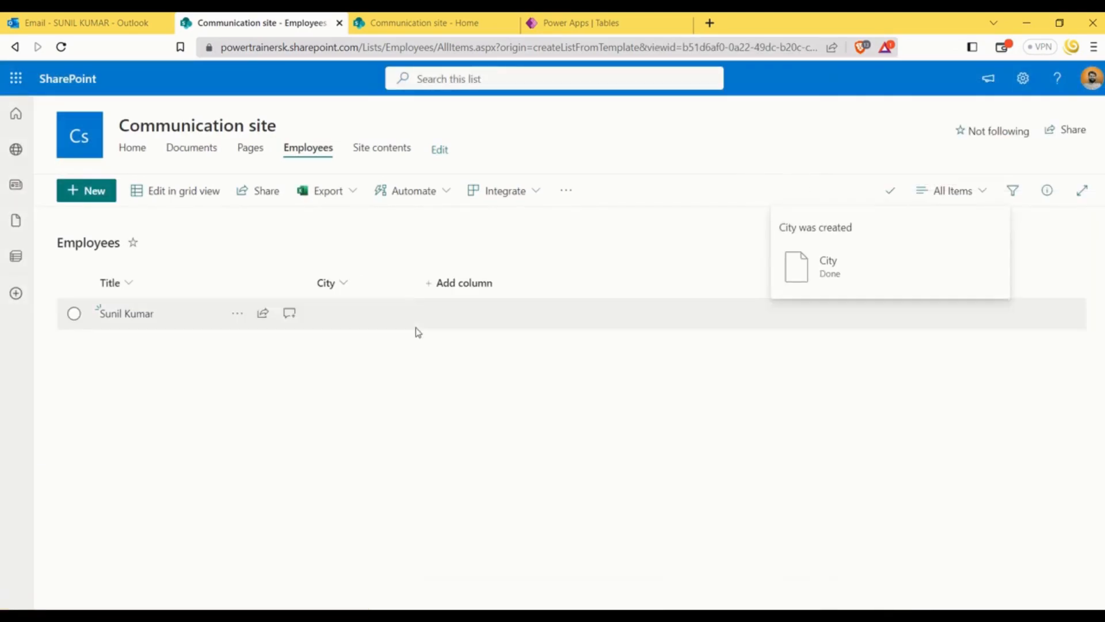
Start a new Choice column named Gender in the Employees list
{"action": "left_click", "coordinate": [461, 287]}
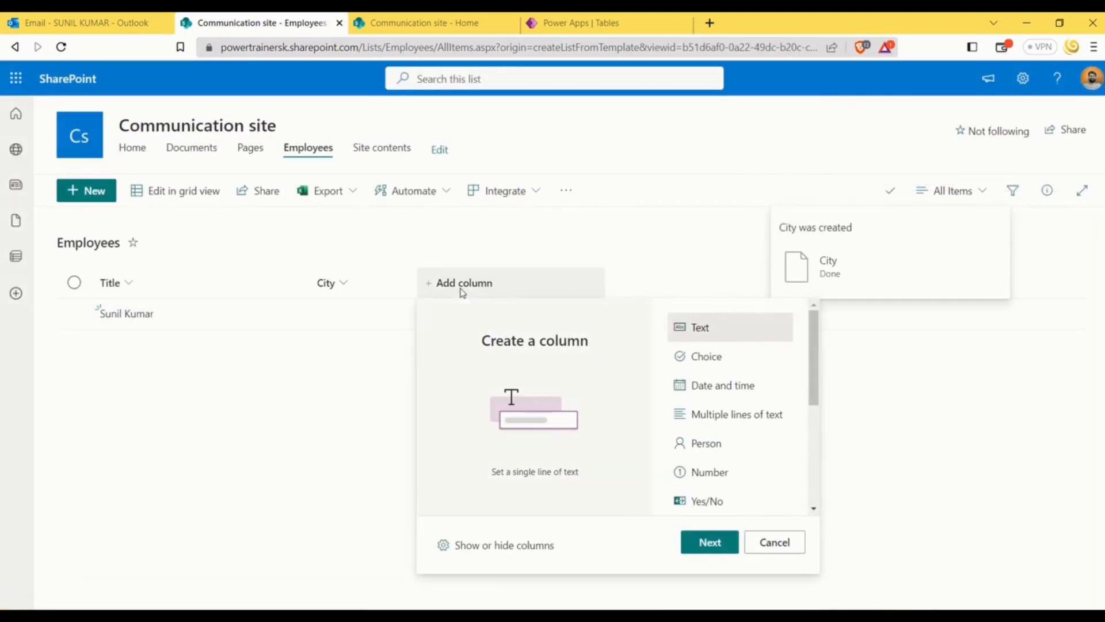
{"action": "left_click", "coordinate": [714, 361]}
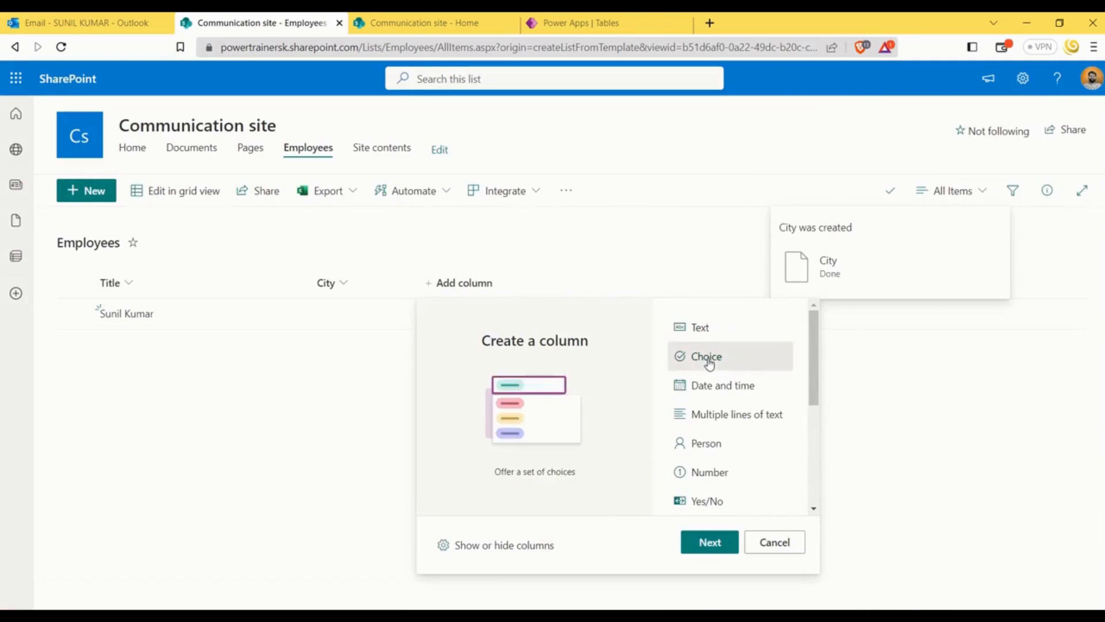
{"action": "left_click", "coordinate": [710, 542]}
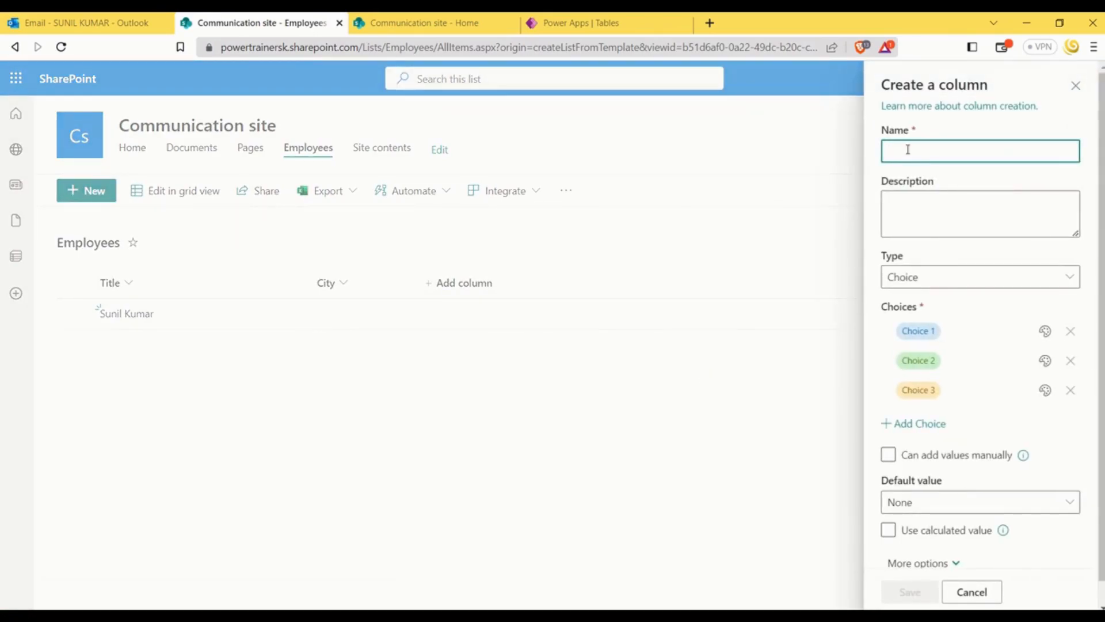
{"action": "type", "text": "Gender"}
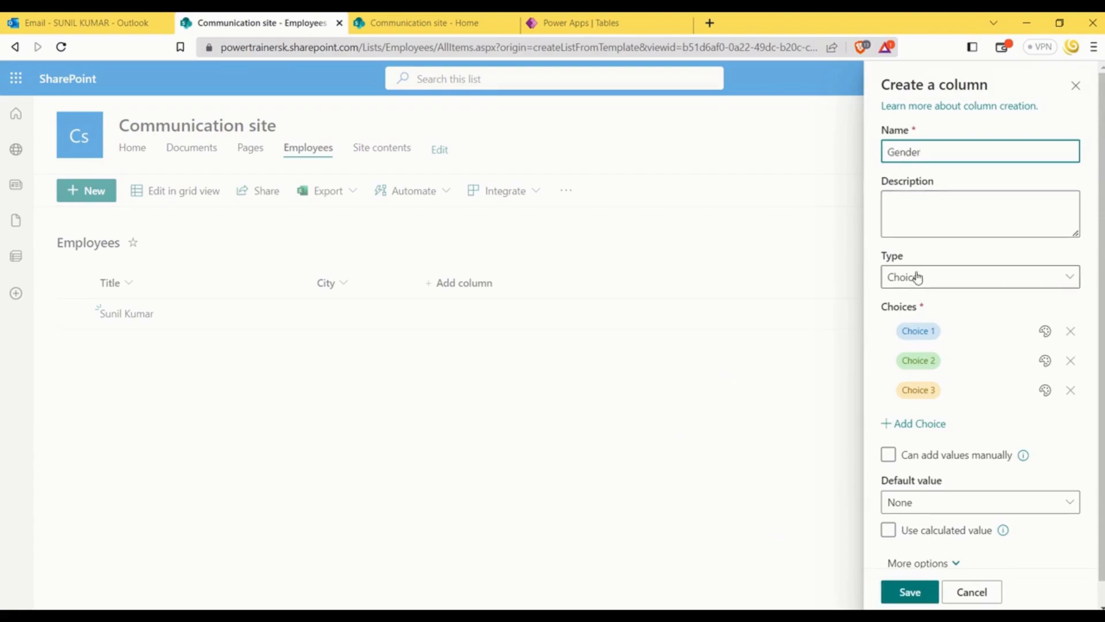
Set the Gender column's choices to Male, Female and Transgender and save the column
{"action": "left_click", "coordinate": [924, 331]}
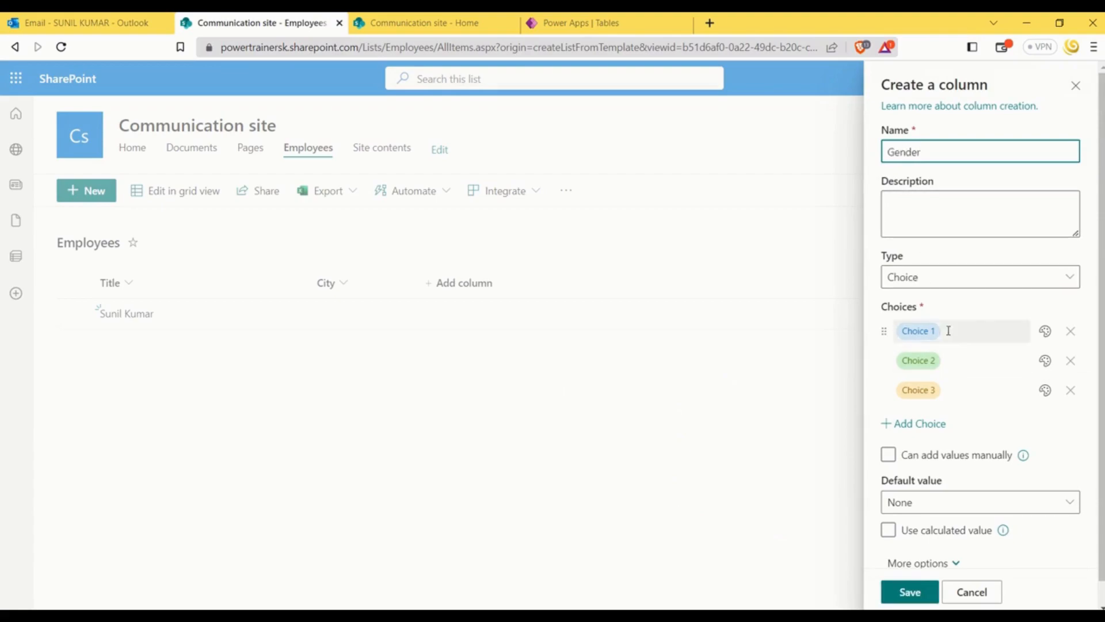
{"action": "type", "text": "Male"}
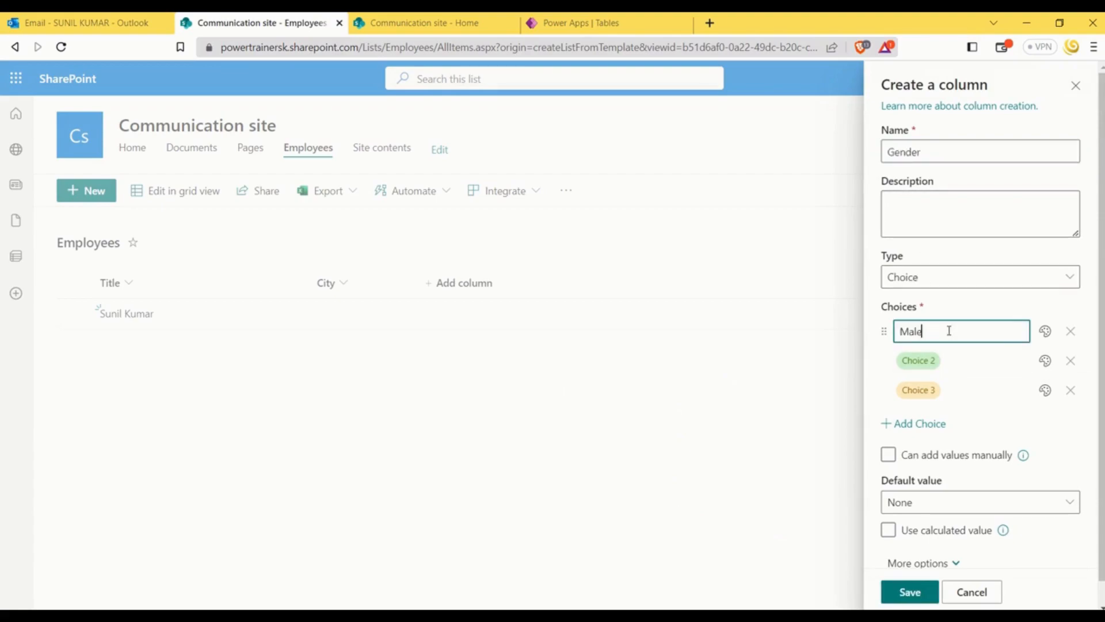
{"action": "left_click", "coordinate": [959, 359]}
{"action": "type", "text": "Female"}
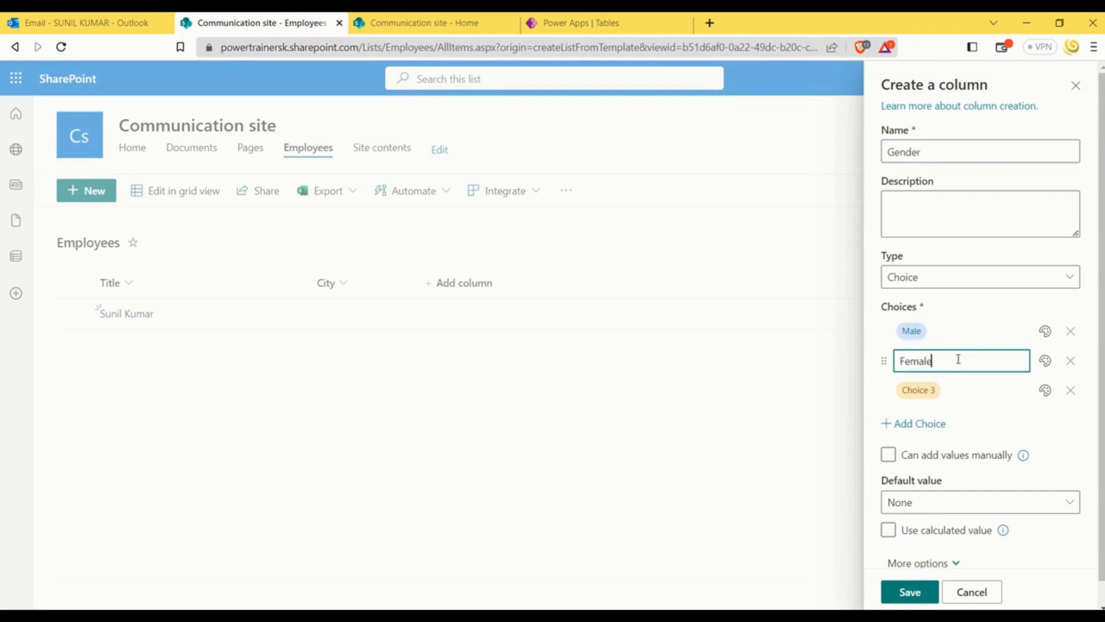
{"action": "left_click", "coordinate": [942, 391]}
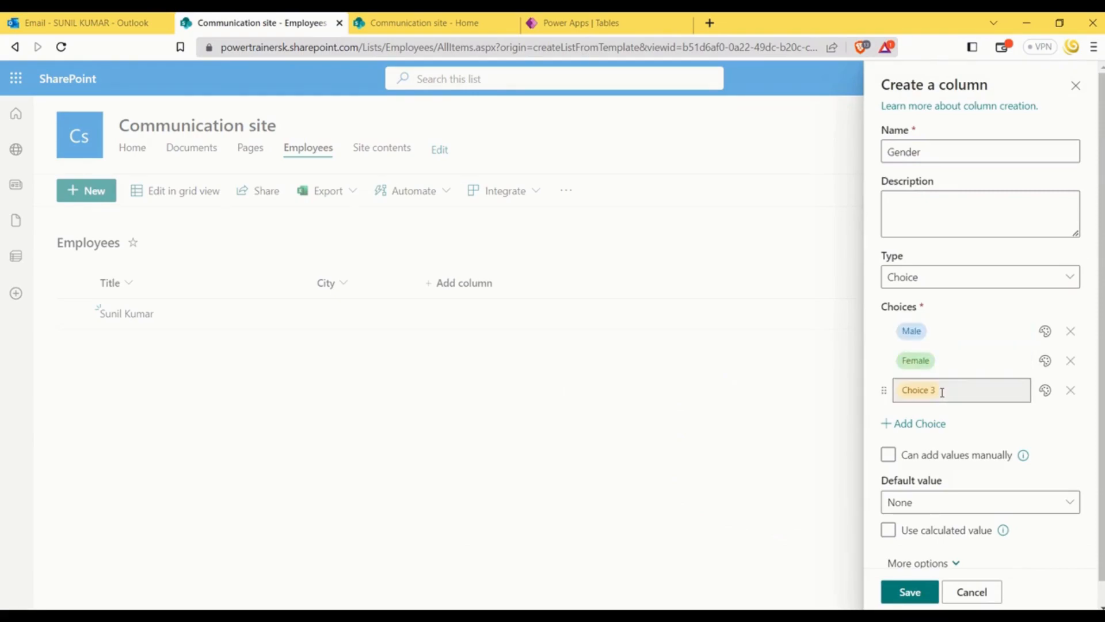
{"action": "type", "text": "Transg"}
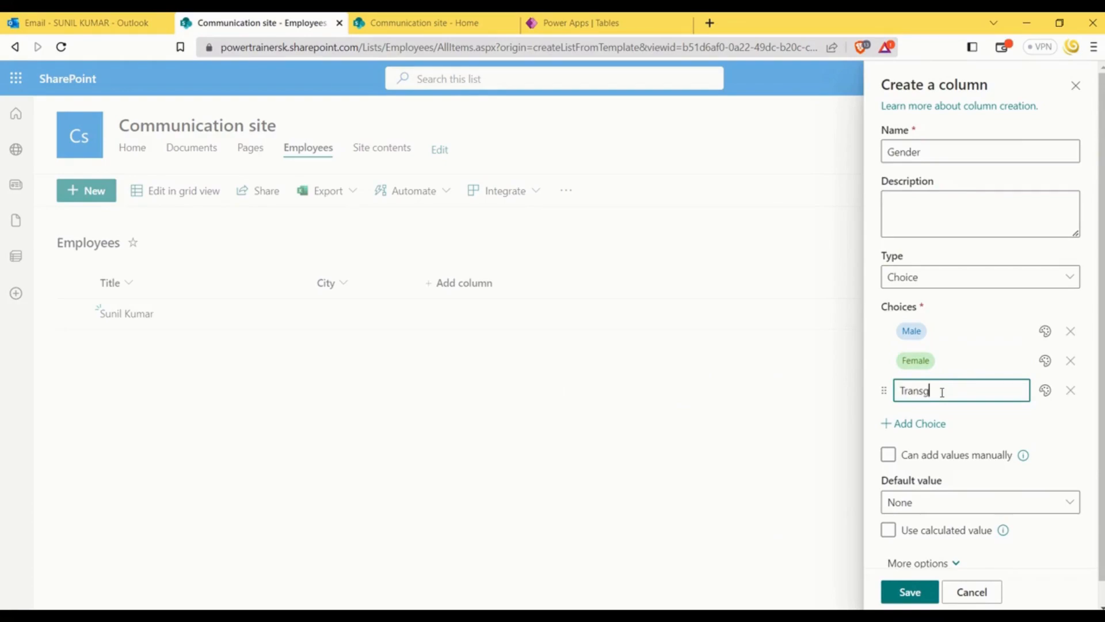
{"action": "type", "text": "ender"}
{"action": "left_click", "coordinate": [1011, 424]}
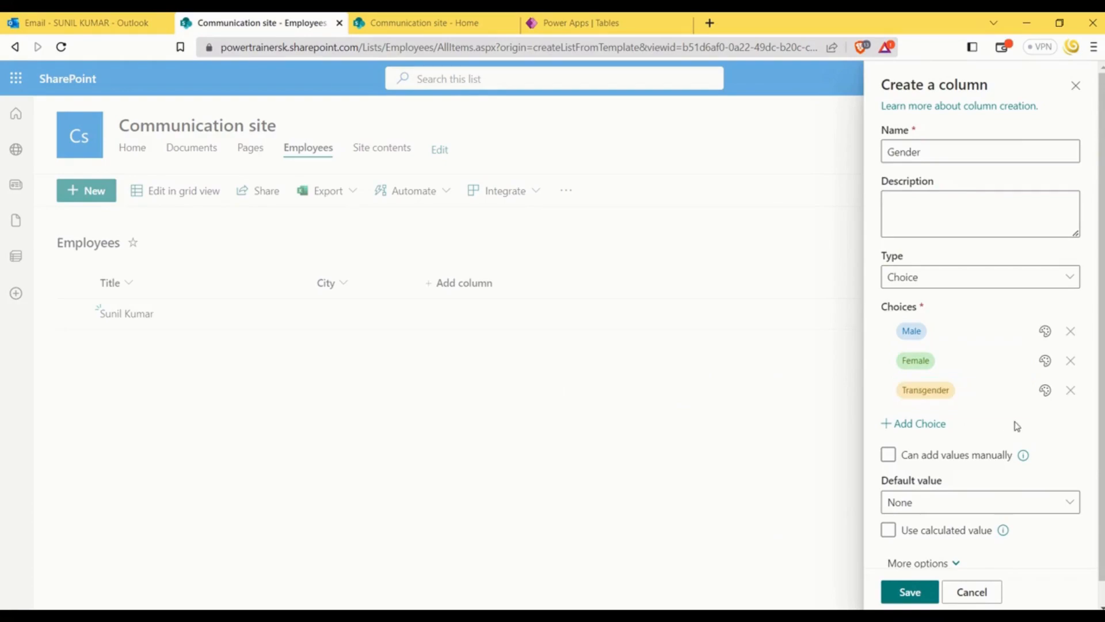
{"action": "scroll", "coordinate": [931, 501], "scroll_direction": "down", "scroll_amount": 1}
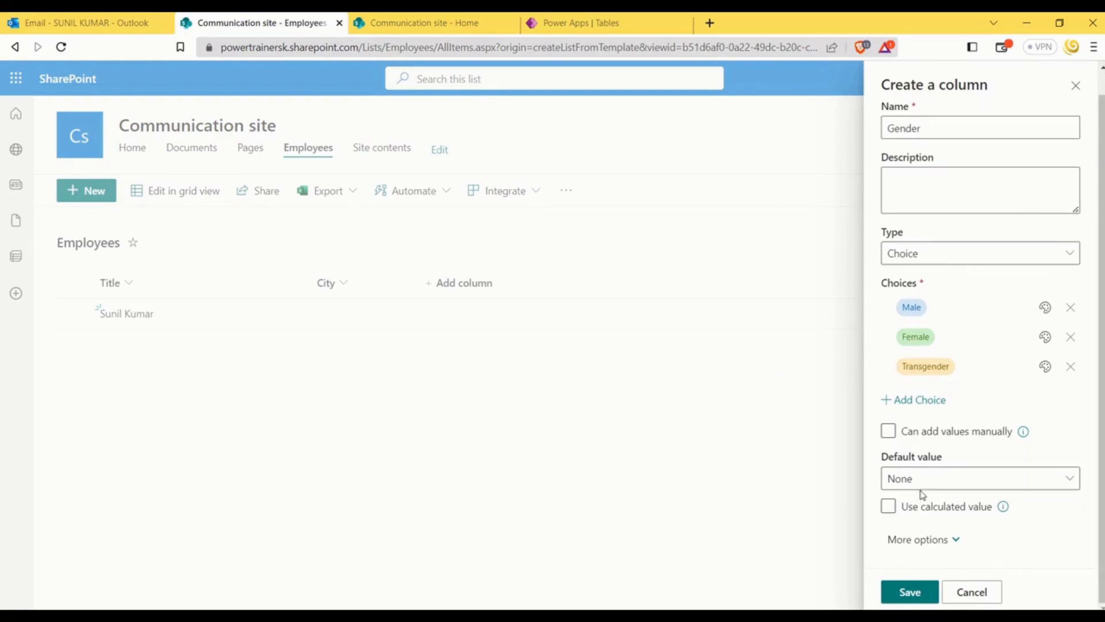
{"action": "left_click", "coordinate": [909, 592]}
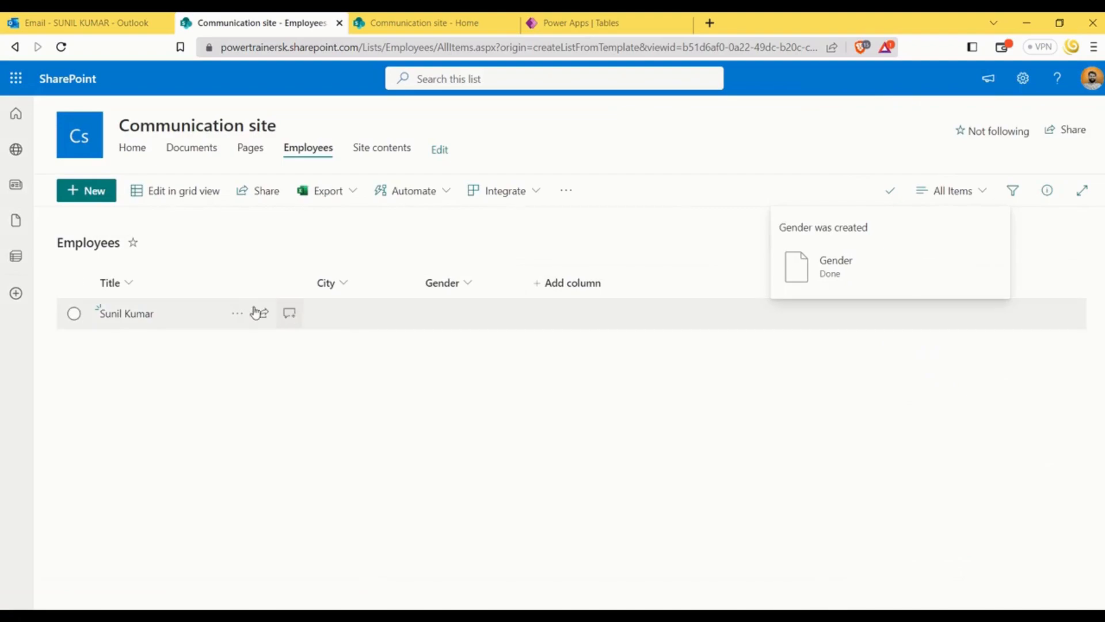
Add a new Employees item with the employee's first name as title, City Dehradun and Gender Male, and save it
{"action": "left_click", "coordinate": [73, 314]}
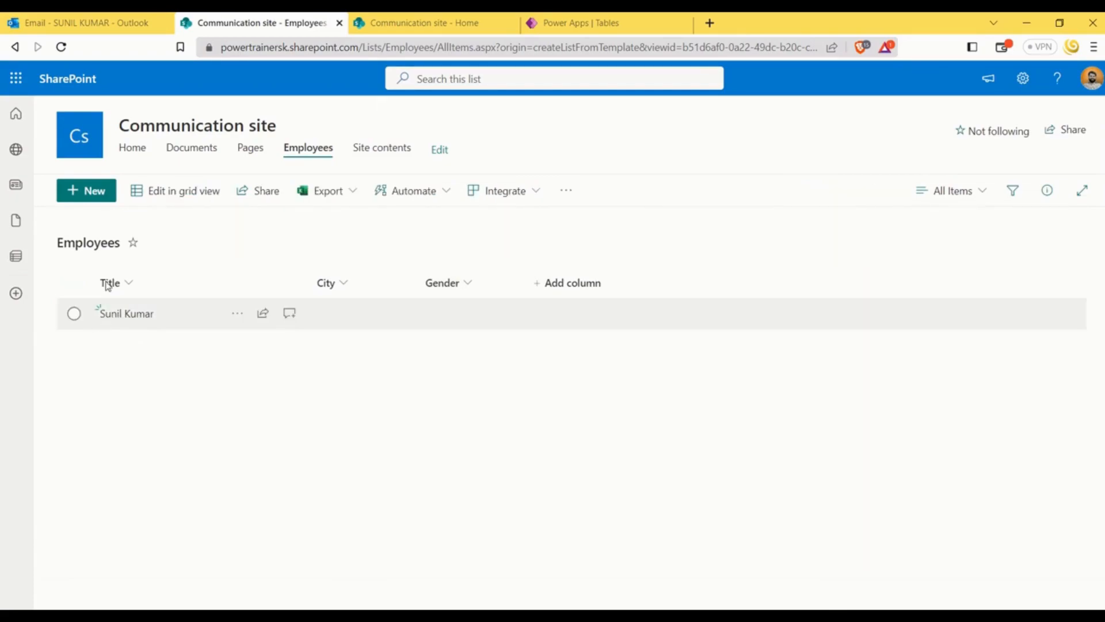
{"action": "left_click", "coordinate": [100, 200]}
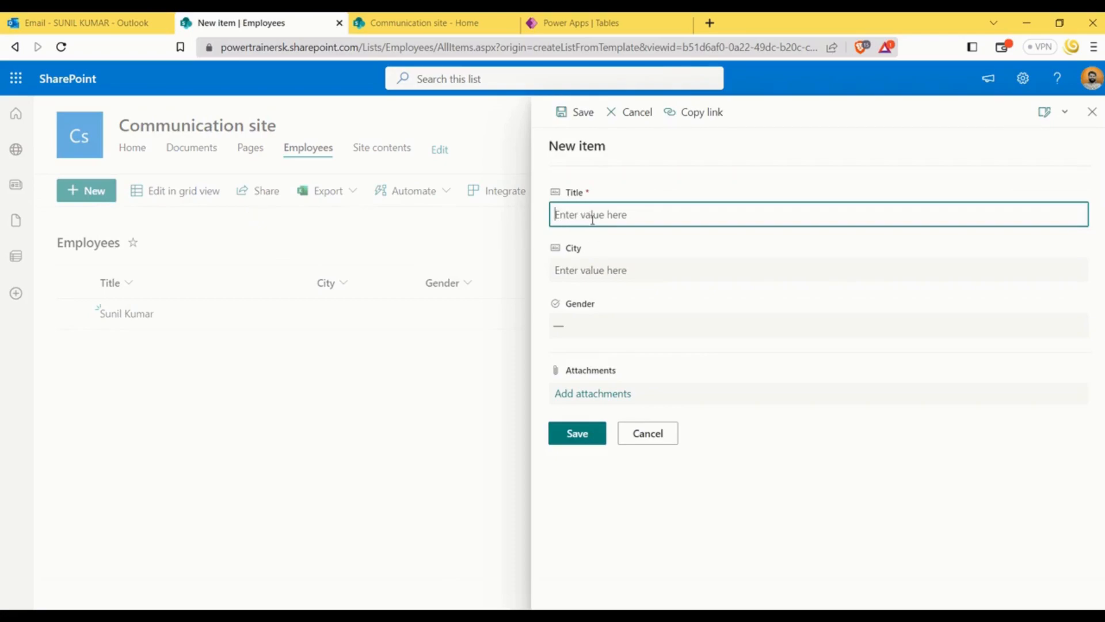
{"action": "type", "text": "Rohan"}
{"action": "left_click", "coordinate": [622, 270]}
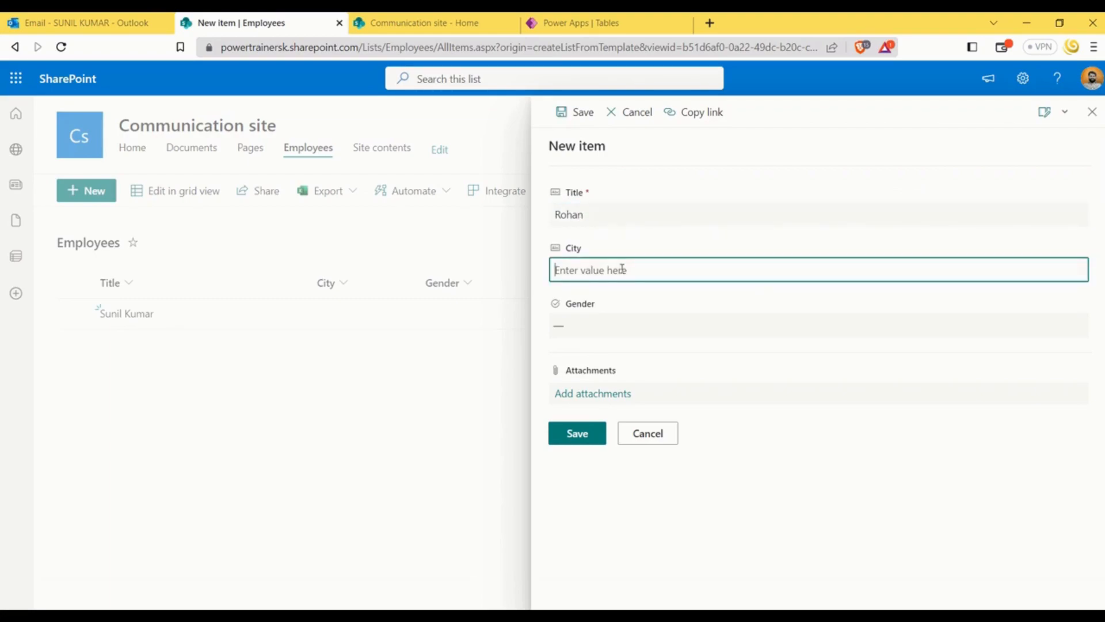
{"action": "type", "text": "Dehradun"}
{"action": "left_click", "coordinate": [592, 326]}
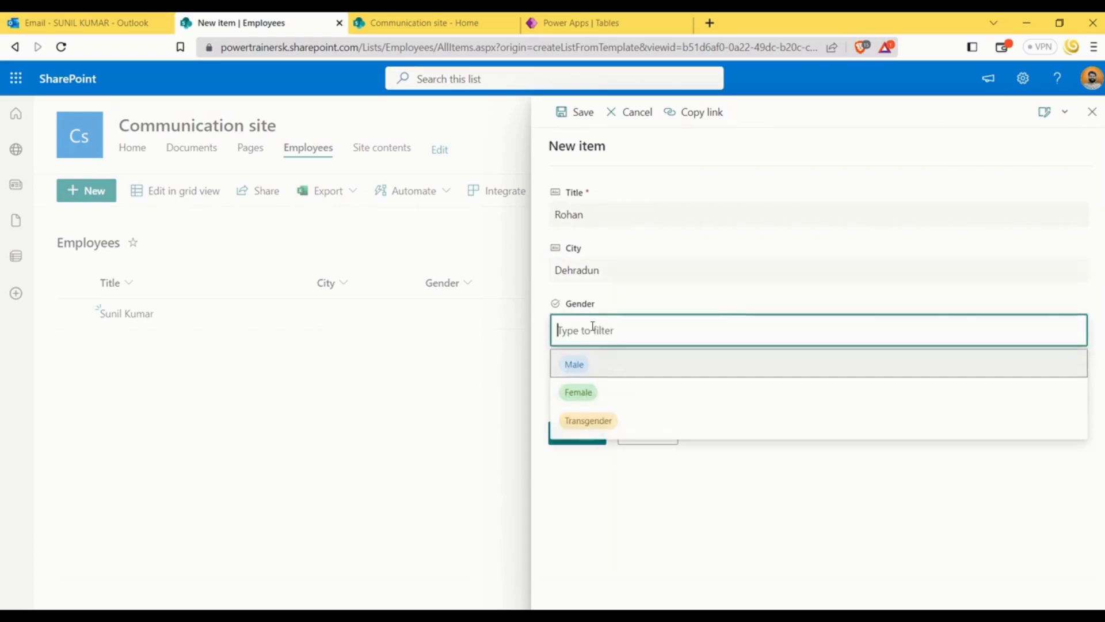
{"action": "left_click", "coordinate": [586, 371]}
{"action": "left_click", "coordinate": [576, 433]}
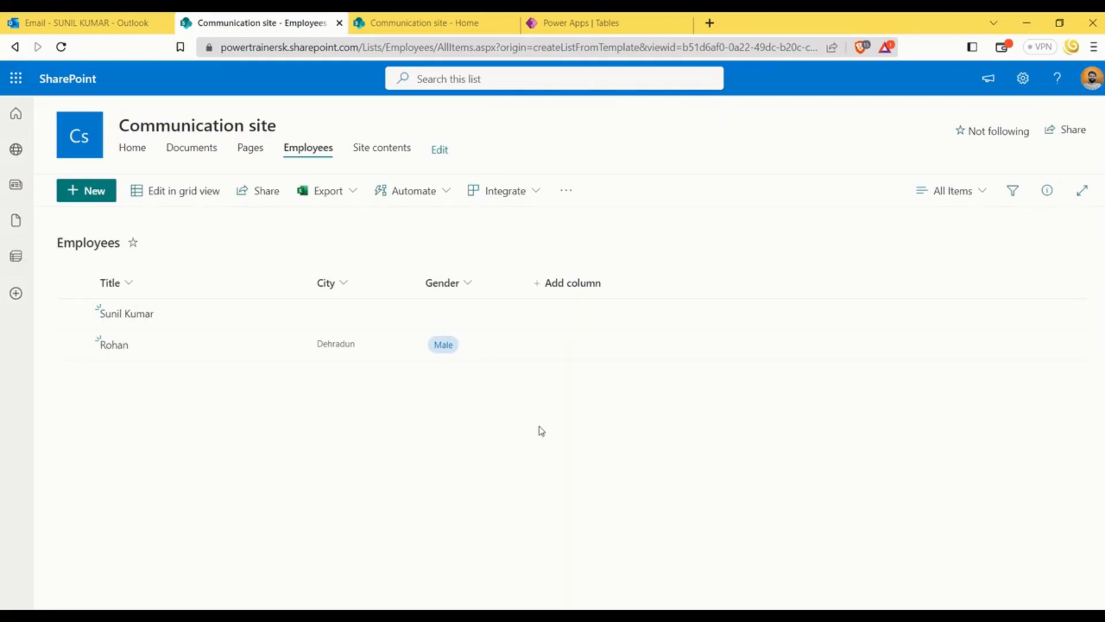
In grid view, set the first employee's City to Delhi and Gender to Male, and return to the normal list view
{"action": "left_click", "coordinate": [172, 198]}
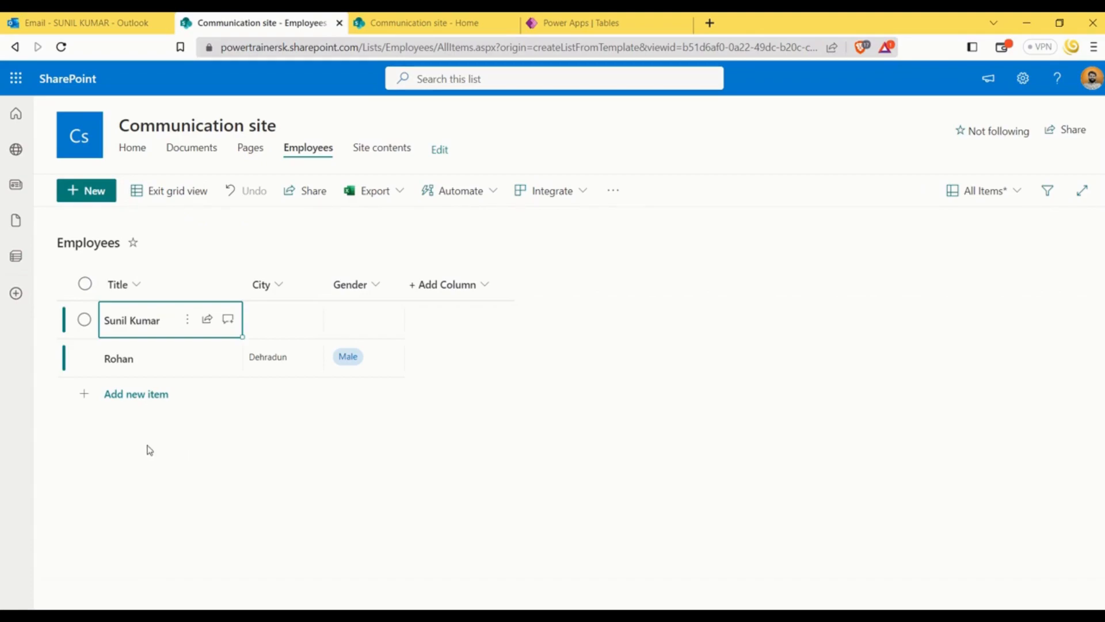
{"action": "left_click", "coordinate": [297, 323]}
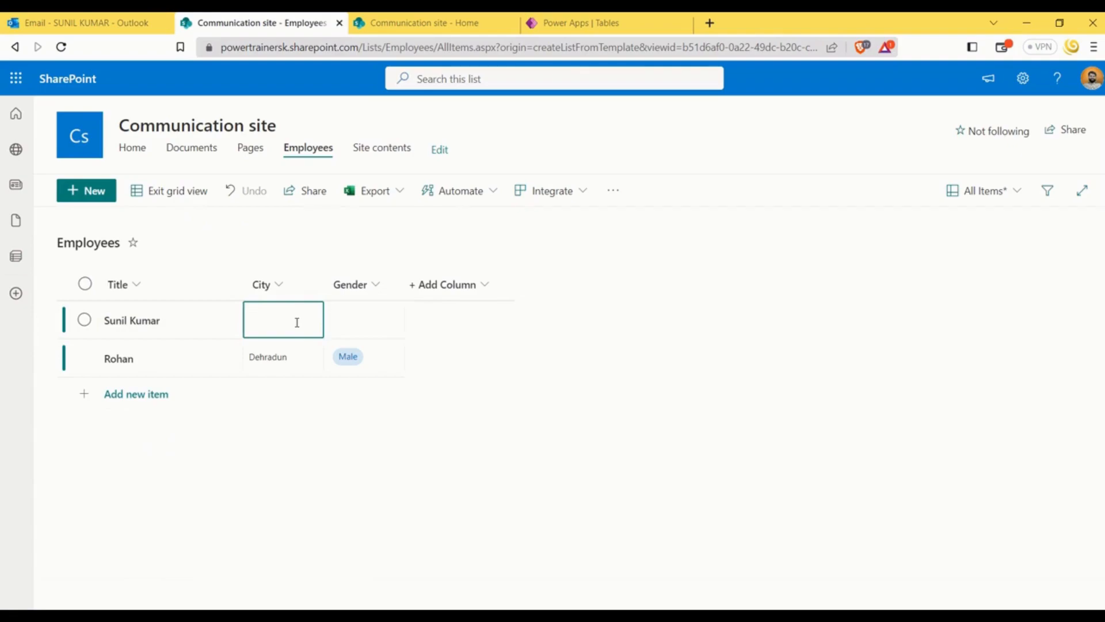
{"action": "type", "text": "Delhi"}
{"action": "left_click", "coordinate": [361, 336]}
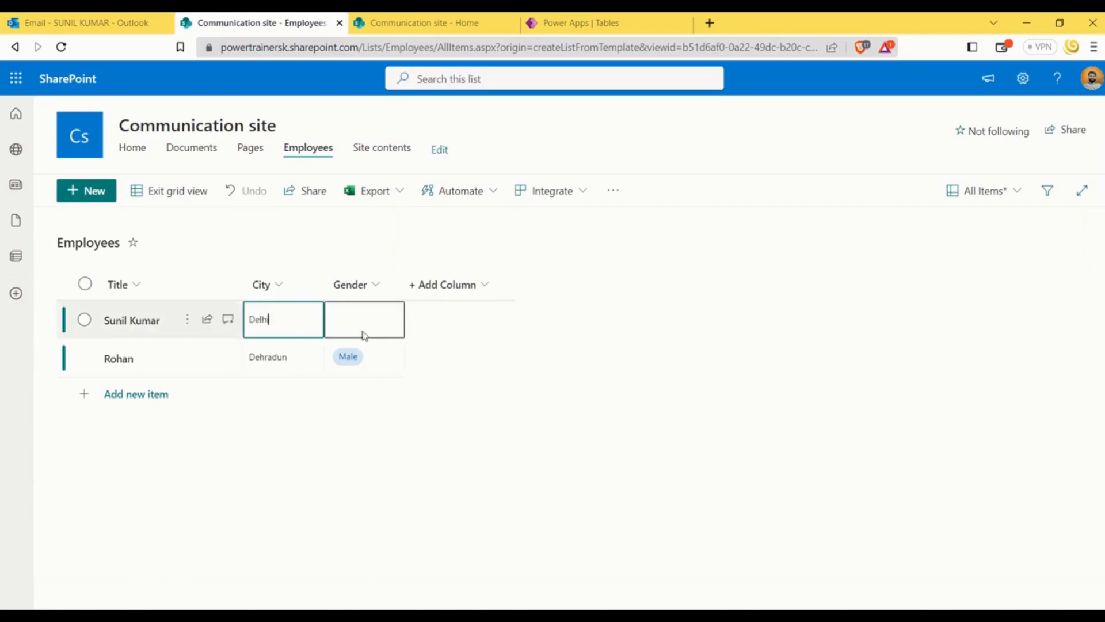
{"action": "left_click", "coordinate": [358, 316]}
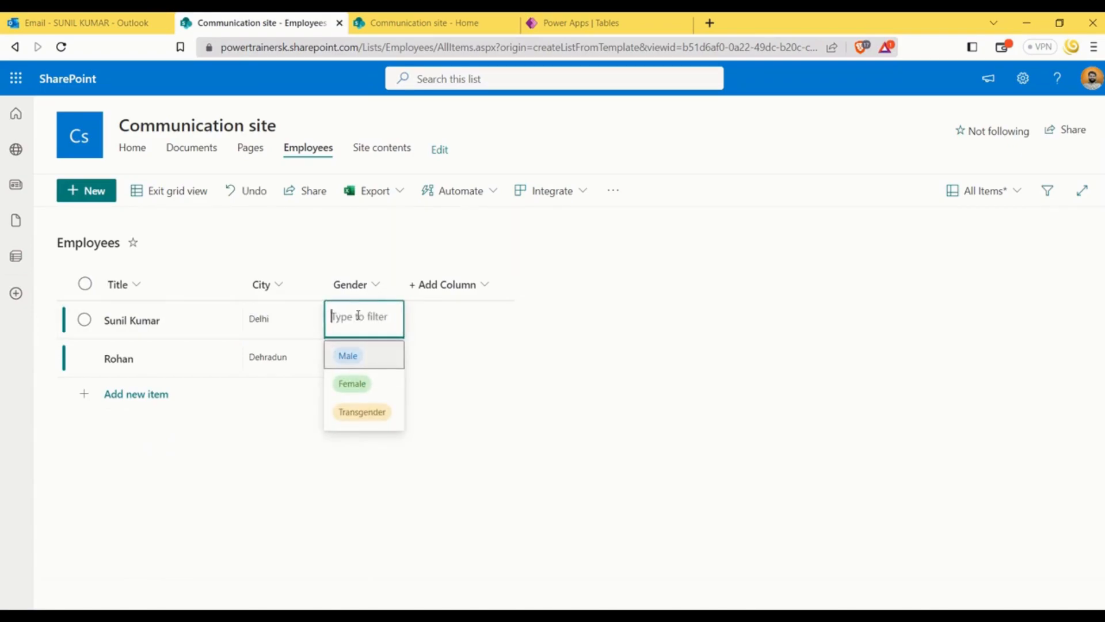
{"action": "left_click", "coordinate": [357, 359]}
{"action": "left_click", "coordinate": [178, 196]}
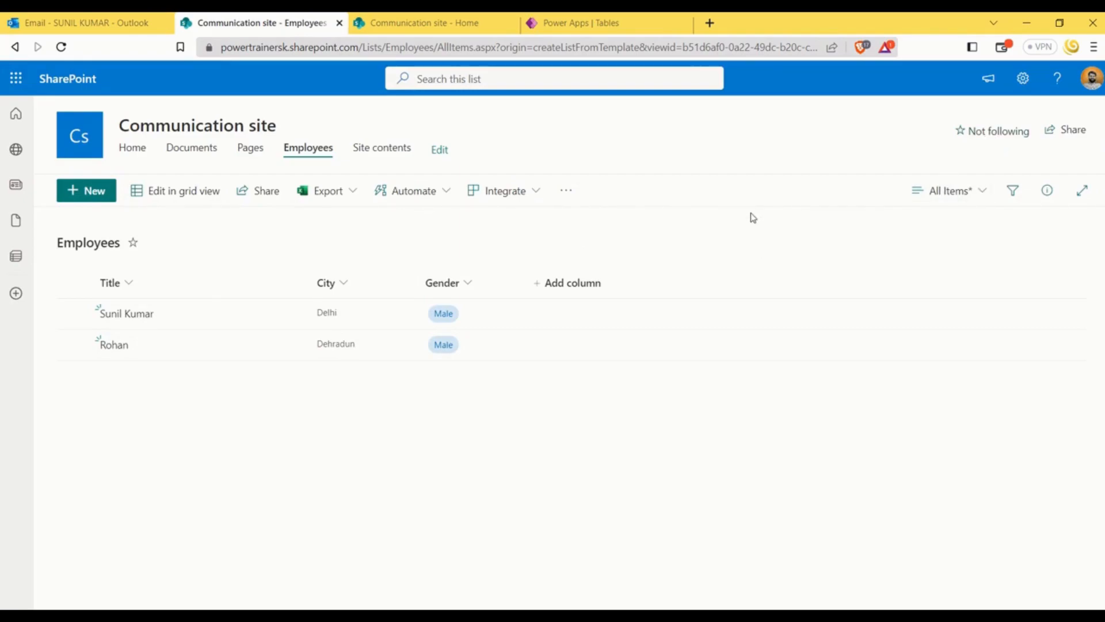
Open the Employees list settings and look through the general options, columns and views
{"action": "left_click", "coordinate": [1023, 78]}
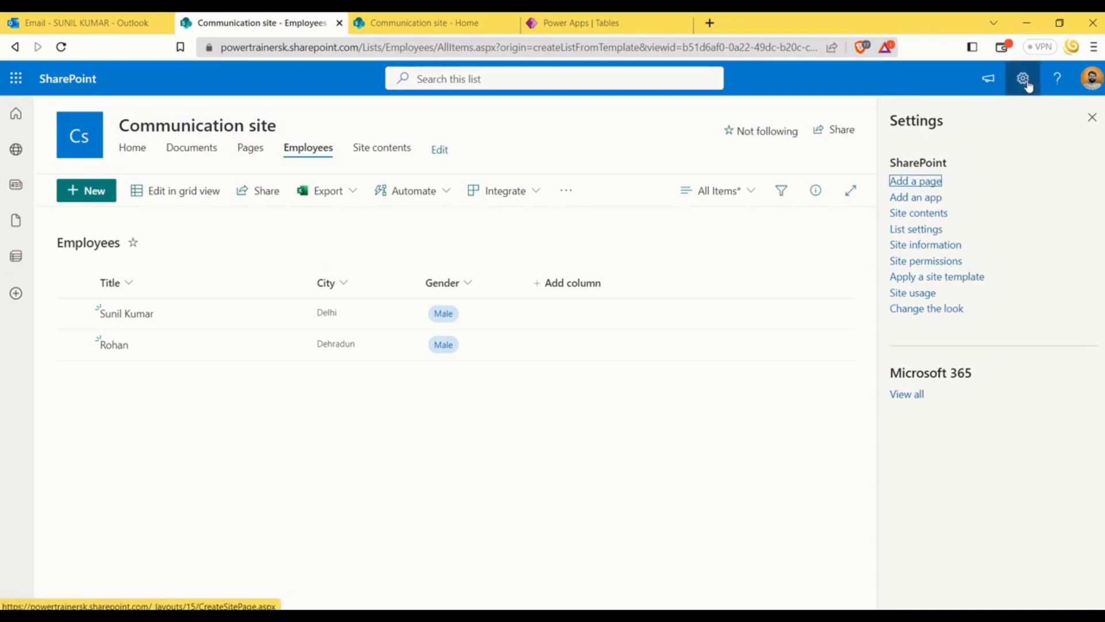
{"action": "left_click", "coordinate": [919, 235]}
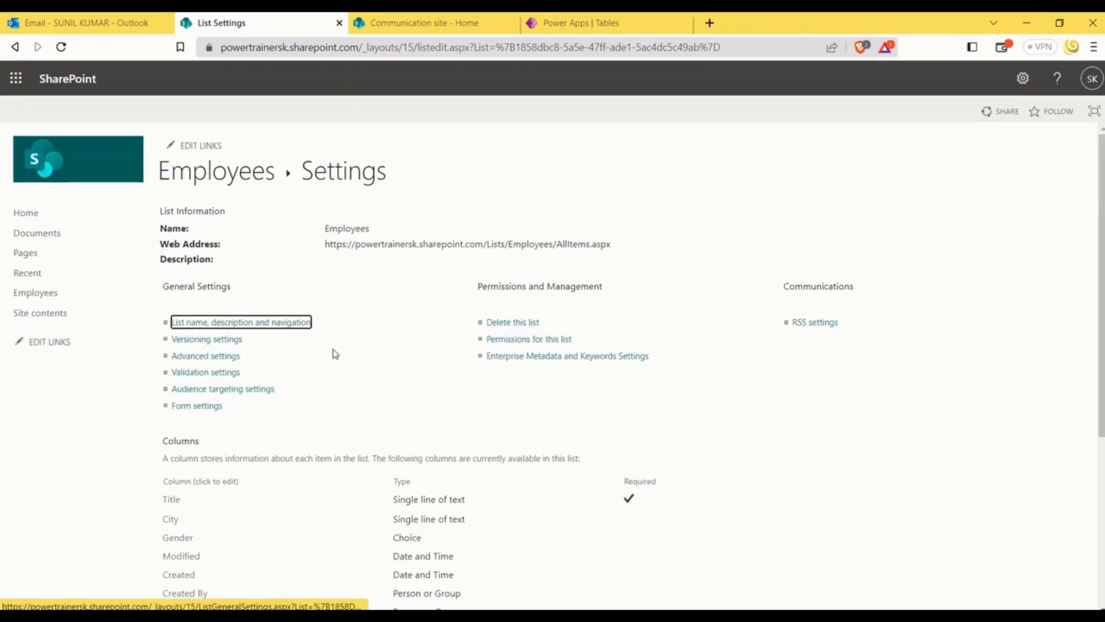
{"action": "scroll", "coordinate": [328, 345], "scroll_direction": "down", "scroll_amount": 5}
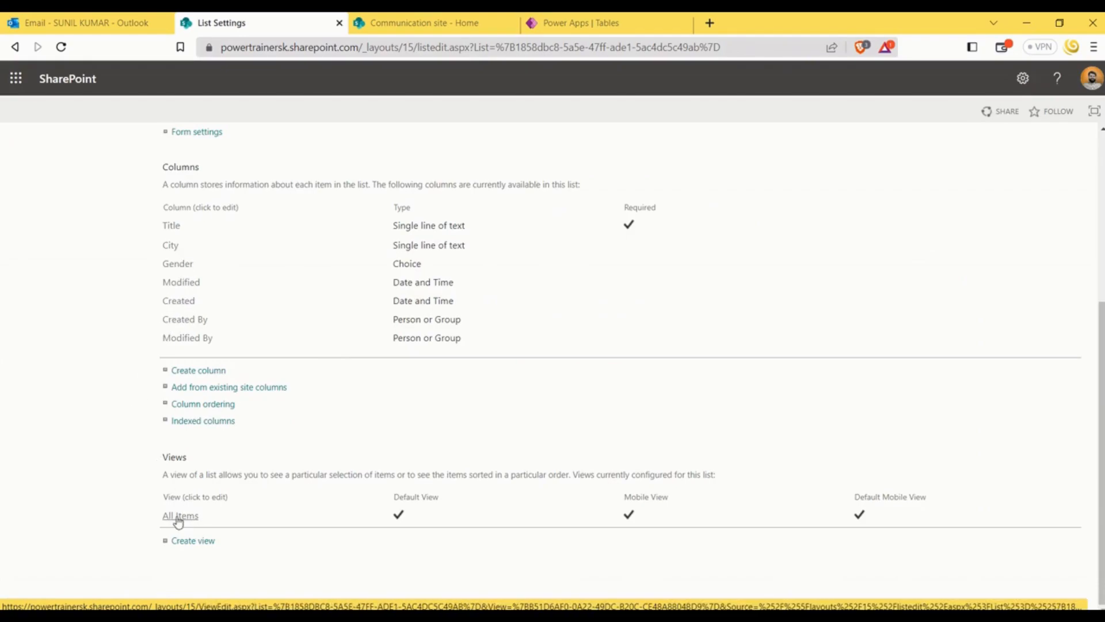
{"action": "scroll", "coordinate": [131, 249], "scroll_direction": "up", "scroll_amount": 3}
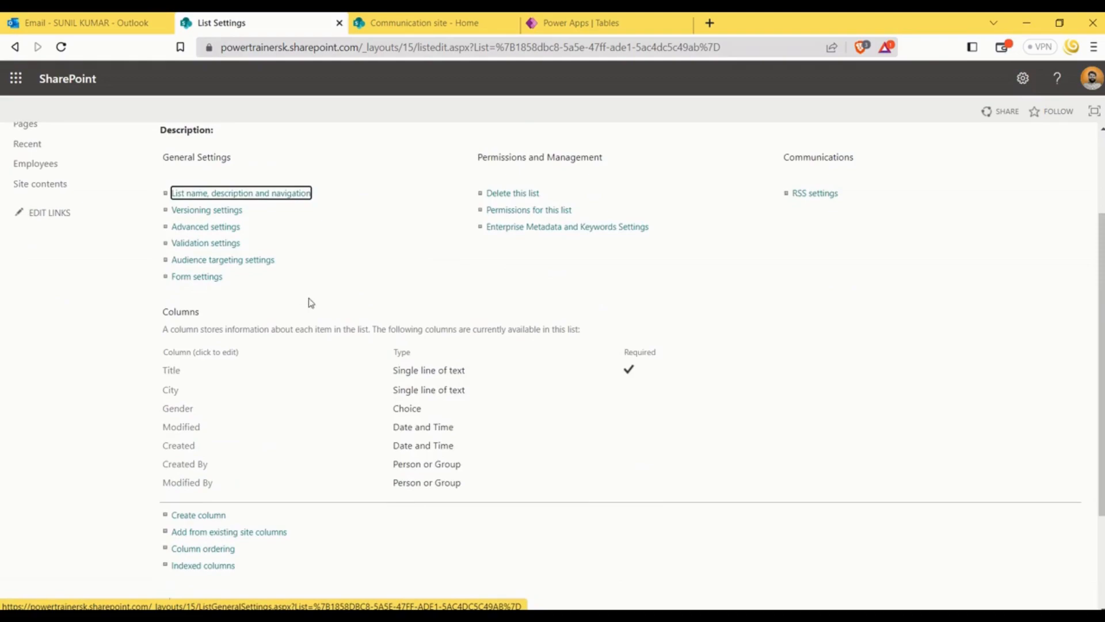
{"action": "scroll", "coordinate": [143, 324], "scroll_direction": "down", "scroll_amount": 3}
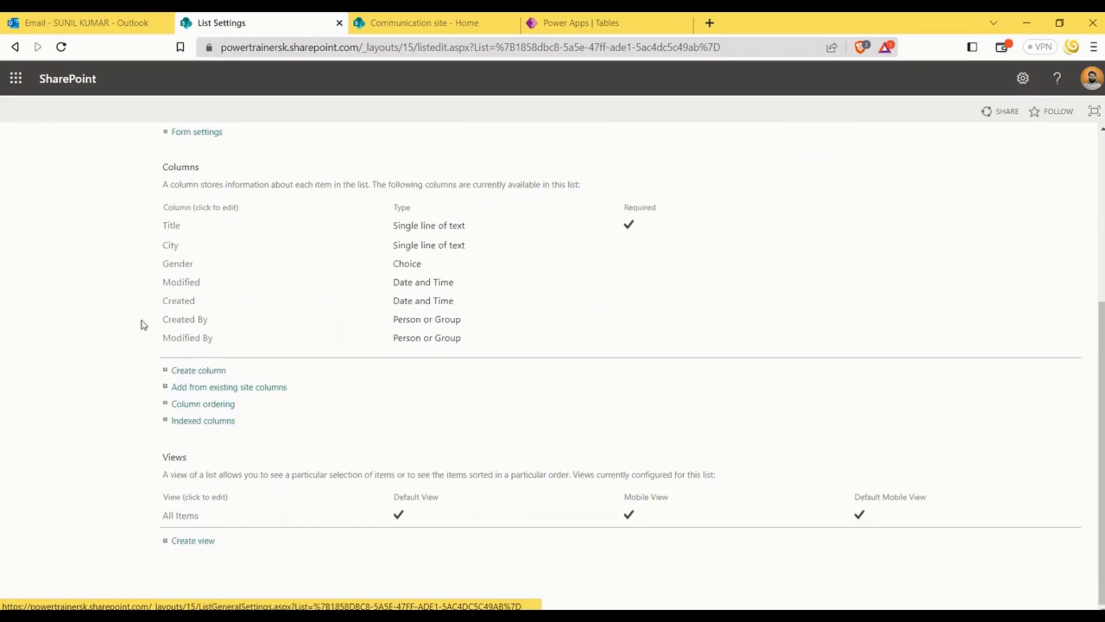
From the list settings, start a new column named Country with the type Choice (menu to choose from)
{"action": "left_click", "coordinate": [205, 371]}
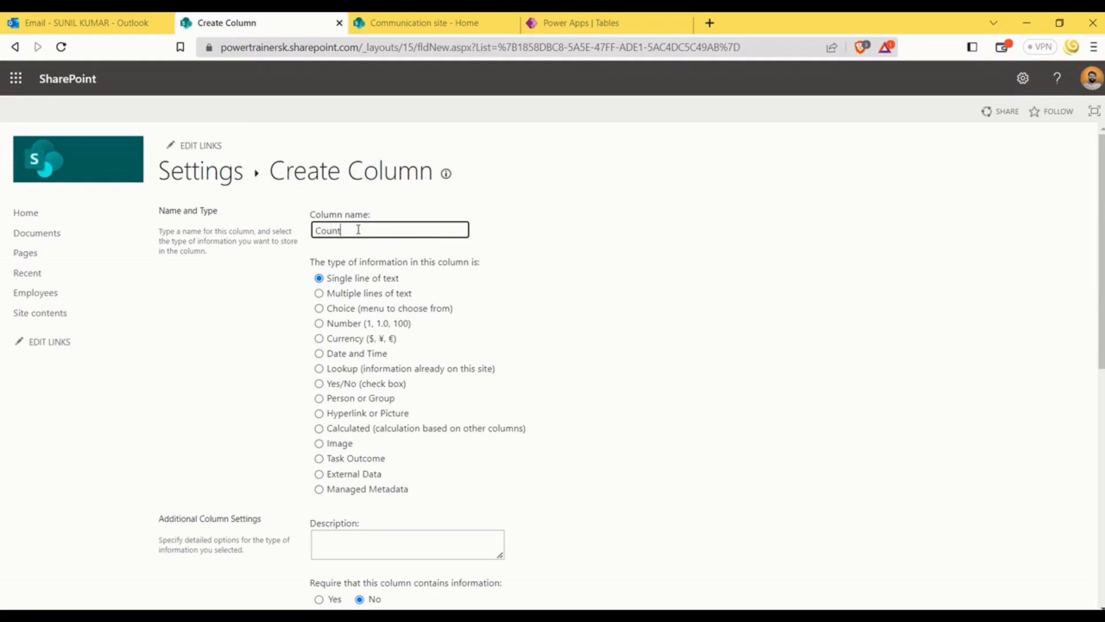
{"action": "left_click", "coordinate": [319, 310]}
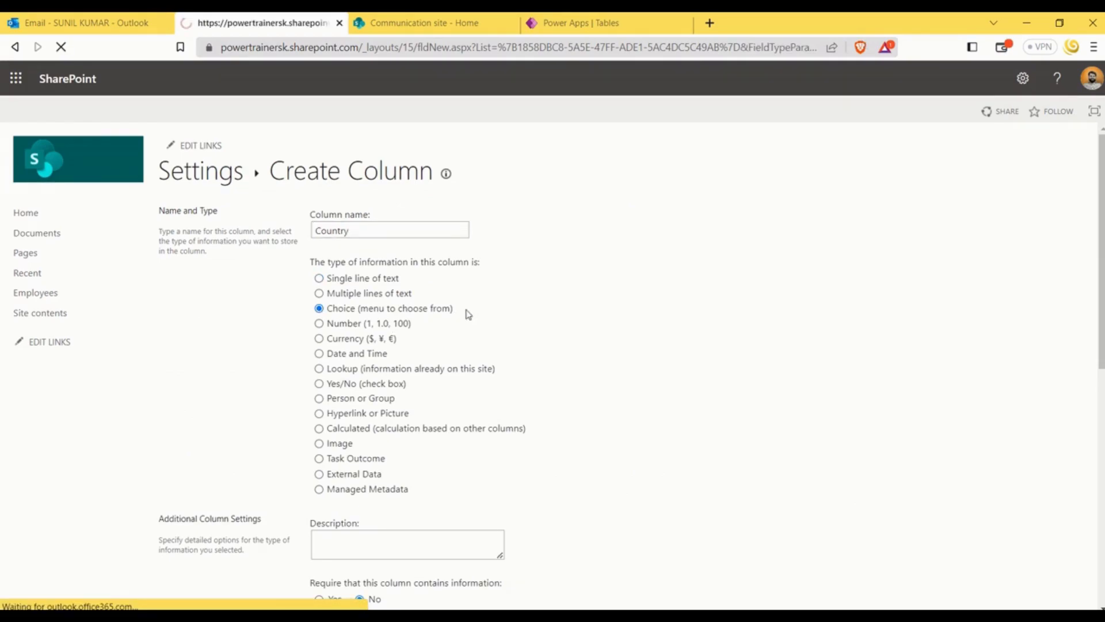
{"action": "scroll", "coordinate": [512, 382], "scroll_direction": "down", "scroll_amount": 5}
{"action": "scroll", "coordinate": [423, 321], "scroll_direction": "up", "scroll_amount": 5}
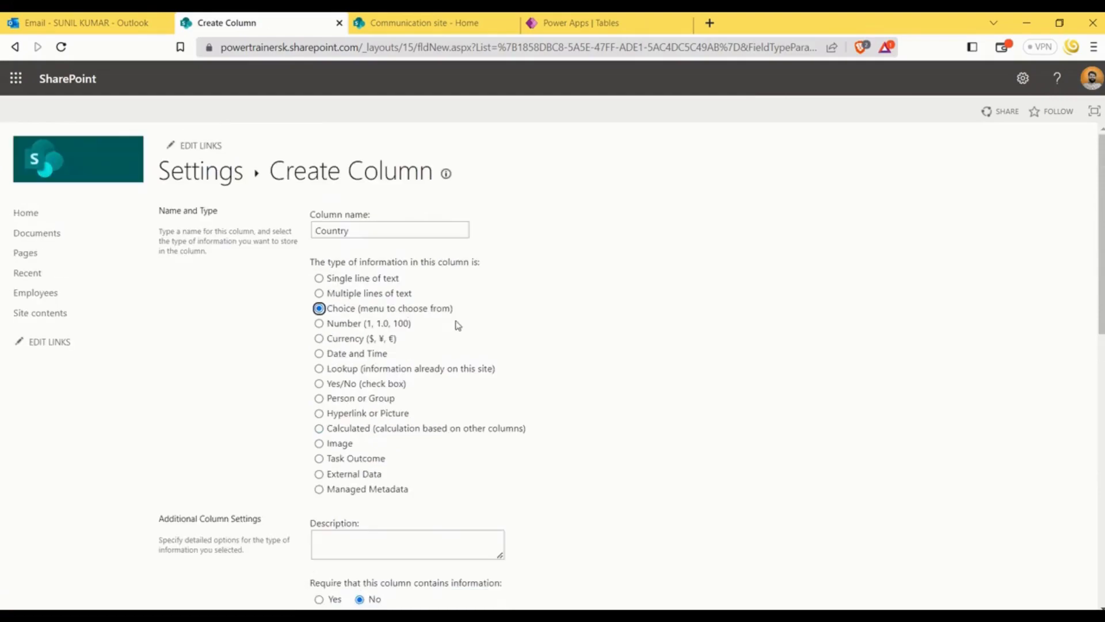
Replace the Country column's placeholder choices with Sri Lanka, India, Pakistan, USA and UAE, one per line
{"action": "scroll", "coordinate": [445, 318], "scroll_direction": "down", "scroll_amount": 5}
{"action": "left_click_drag", "start_coordinate": [389, 261], "coordinate": [302, 221]}
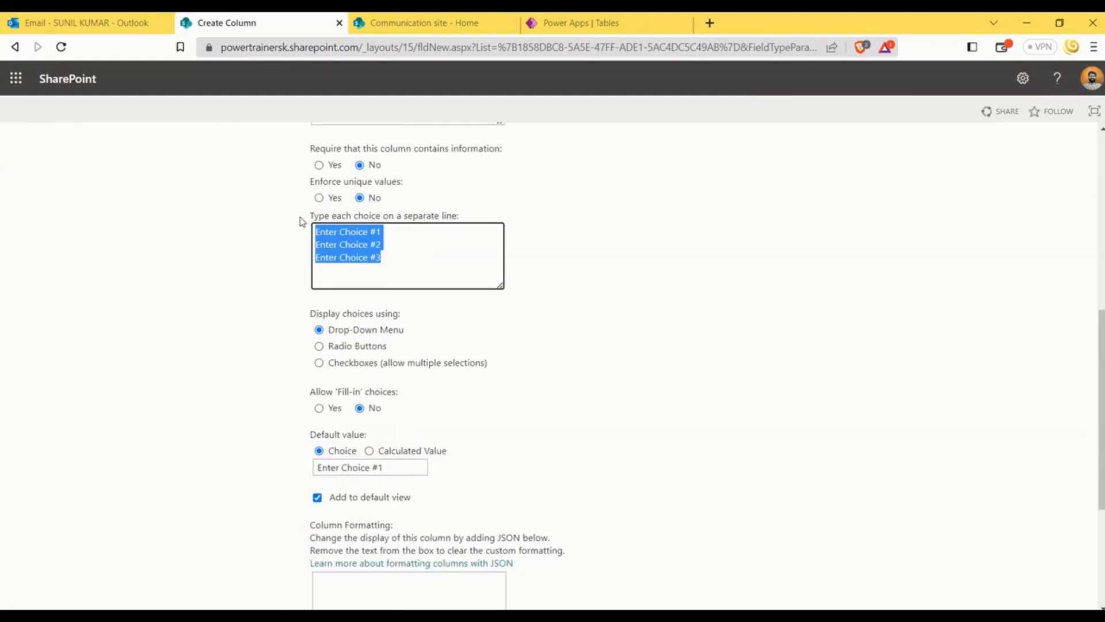
{"action": "type", "text": "SA"}
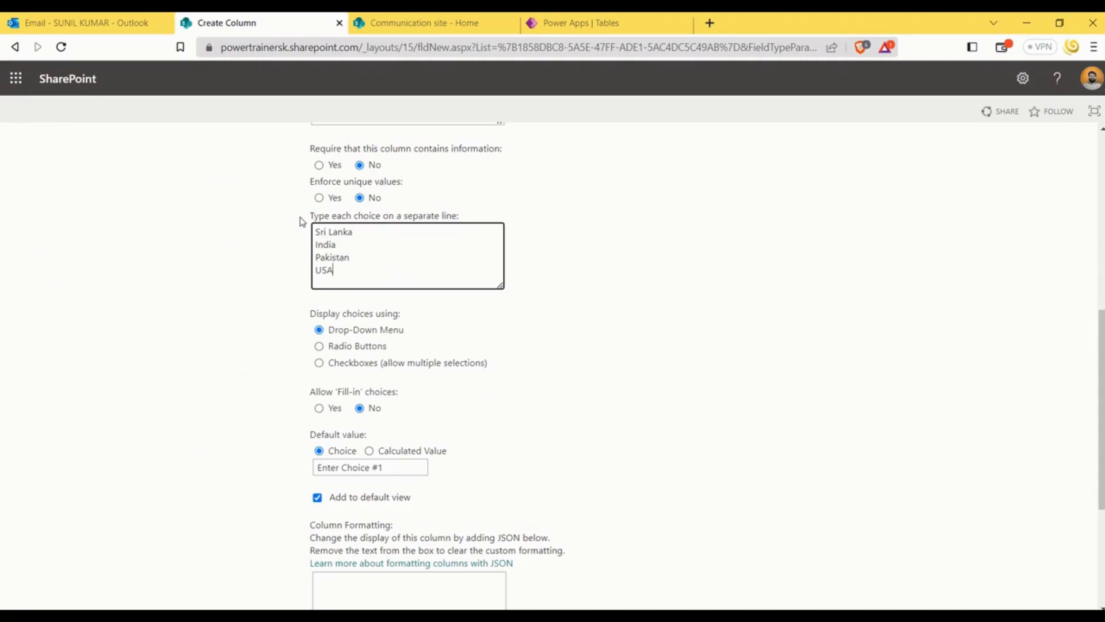
{"action": "key", "text": "Return"}
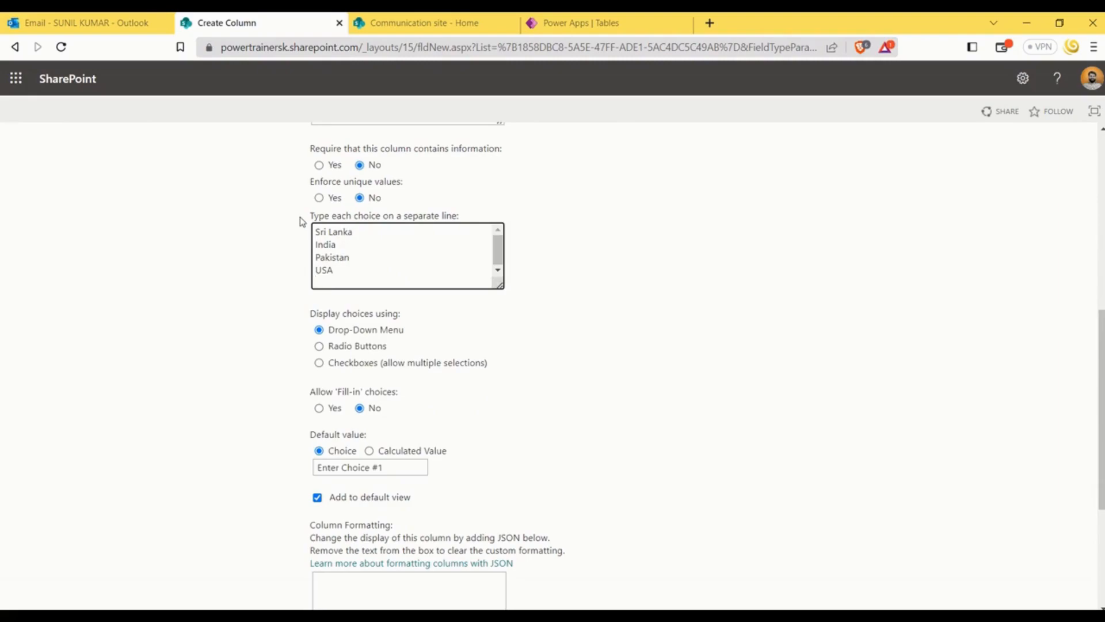
{"action": "left_click", "coordinate": [552, 320]}
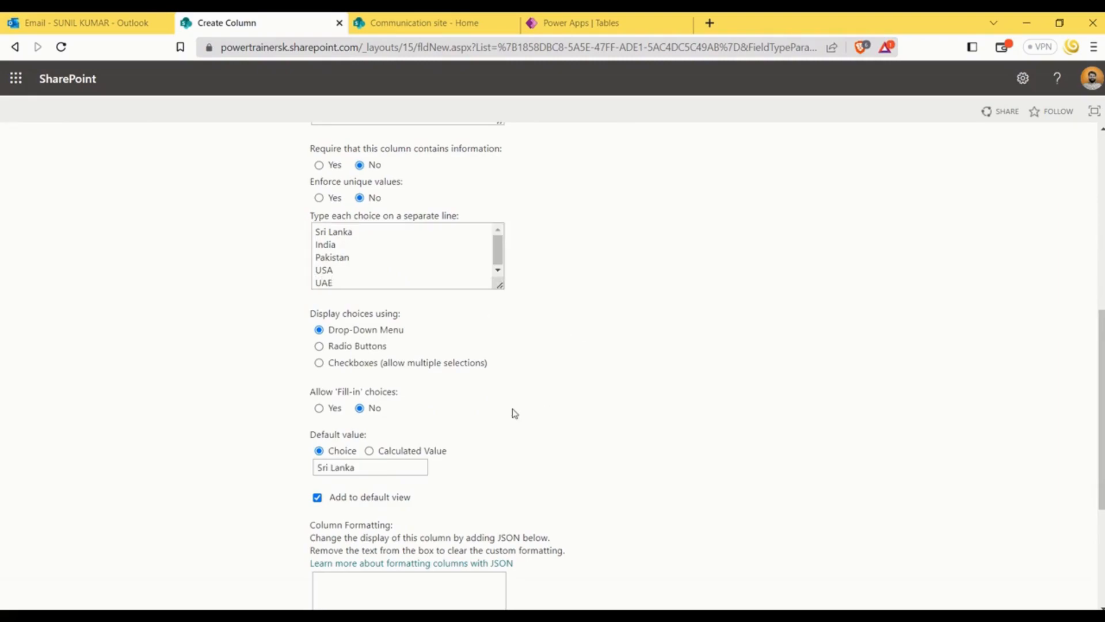
Clear the Country column's default value and create the column with its drop-down choices in the default view
{"action": "scroll", "coordinate": [382, 469], "scroll_direction": "down", "scroll_amount": 3}
{"action": "left_click", "coordinate": [359, 323]}
{"action": "left_click_drag", "start_coordinate": [360, 323], "coordinate": [311, 323]}
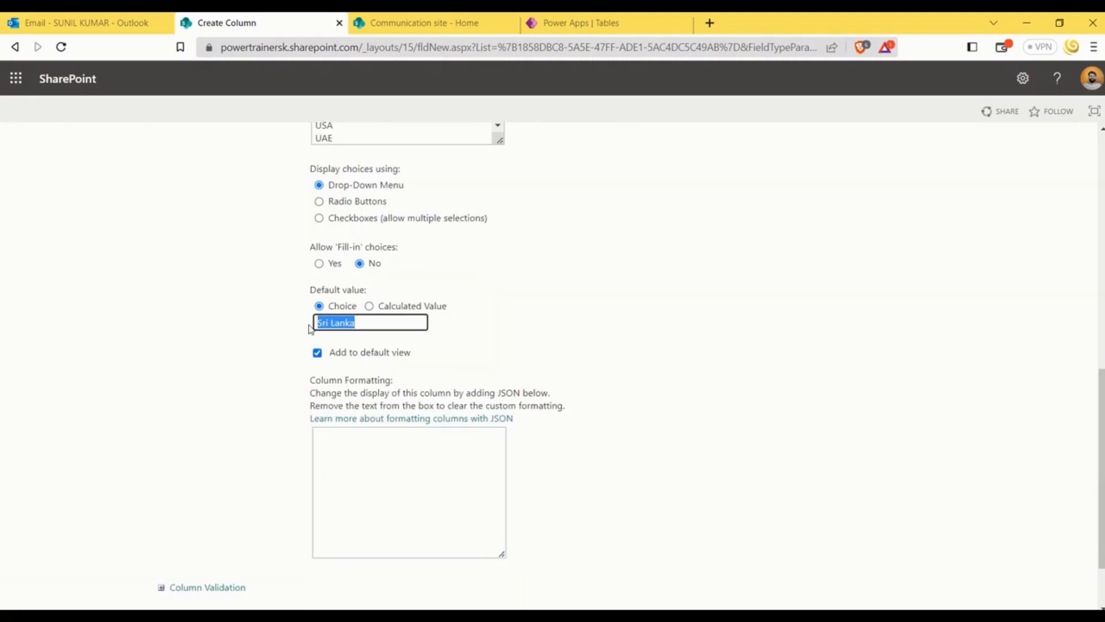
{"action": "key", "text": "BackSpace"}
{"action": "left_click", "coordinate": [668, 340]}
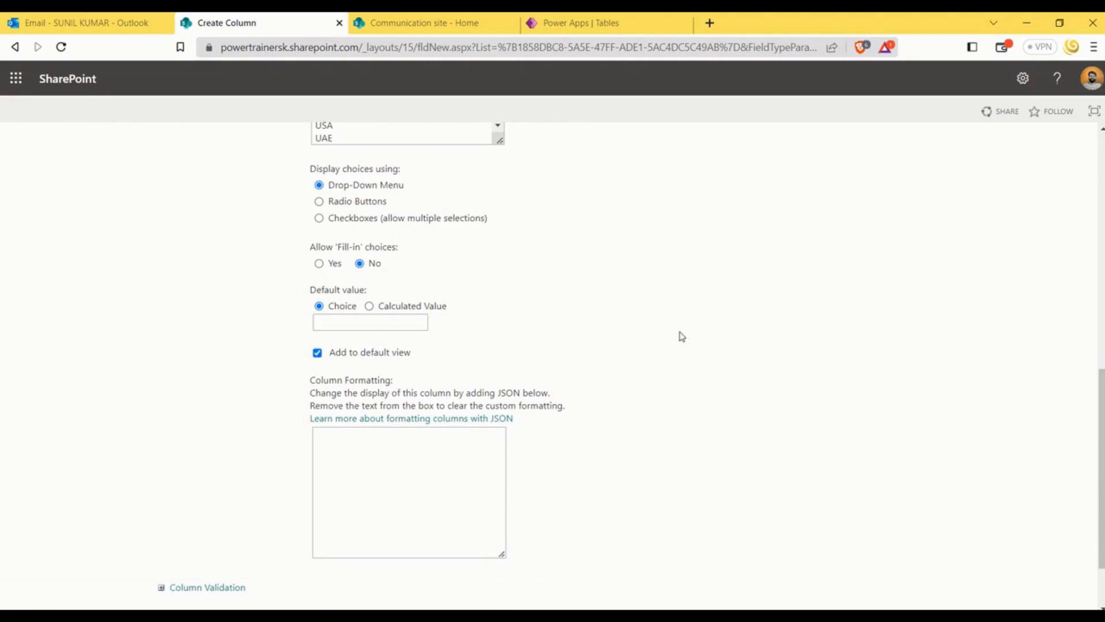
{"action": "scroll", "coordinate": [702, 369], "scroll_direction": "down", "scroll_amount": 2}
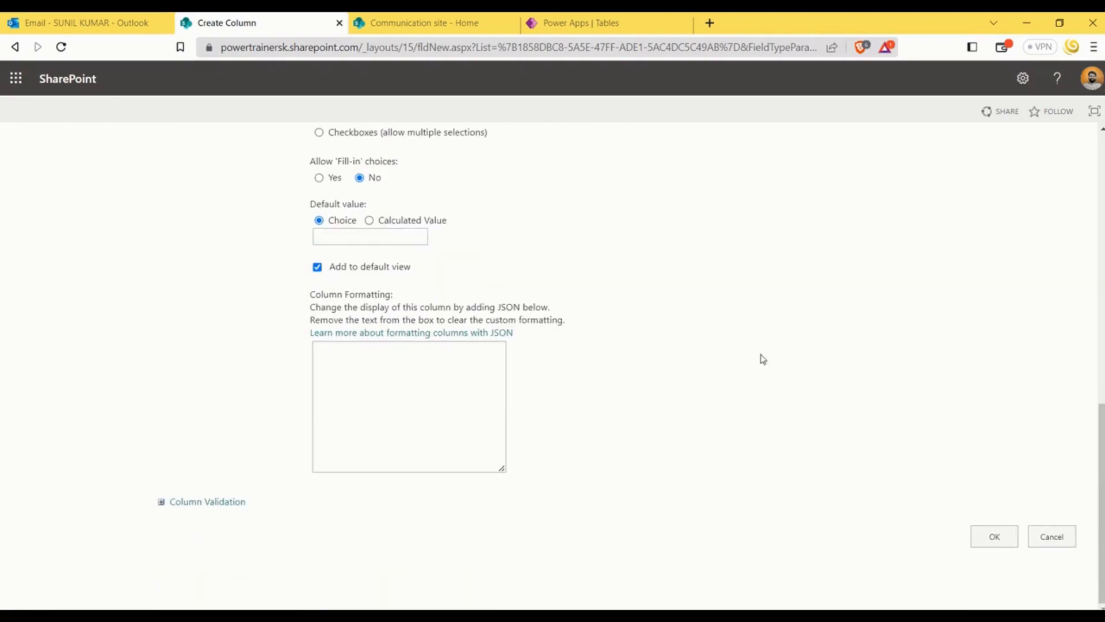
{"action": "left_click", "coordinate": [1001, 540]}
Edit the All Items view of the Employees list to display the ID column at position 1
{"action": "scroll", "coordinate": [346, 334], "scroll_direction": "down", "scroll_amount": 5}
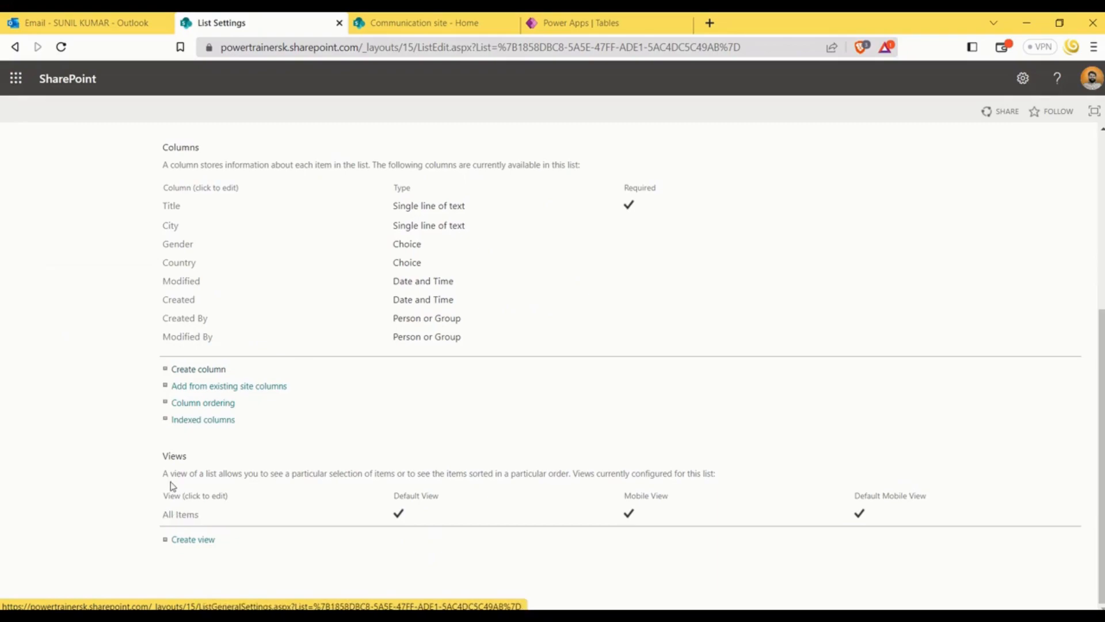
{"action": "left_click", "coordinate": [181, 514]}
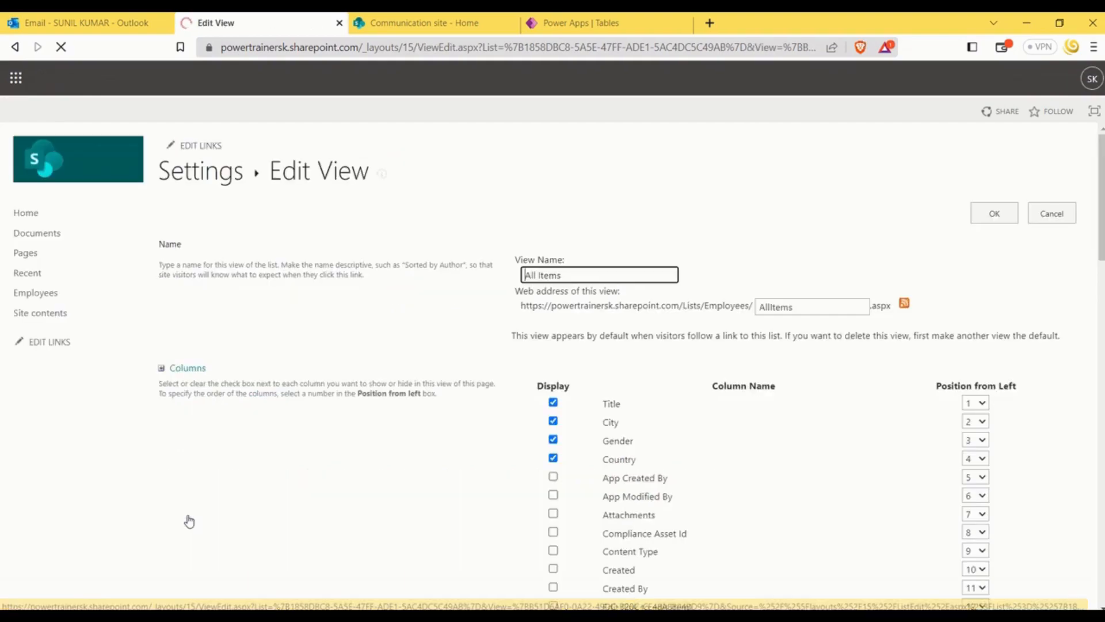
{"action": "scroll", "coordinate": [479, 376], "scroll_direction": "down", "scroll_amount": 5}
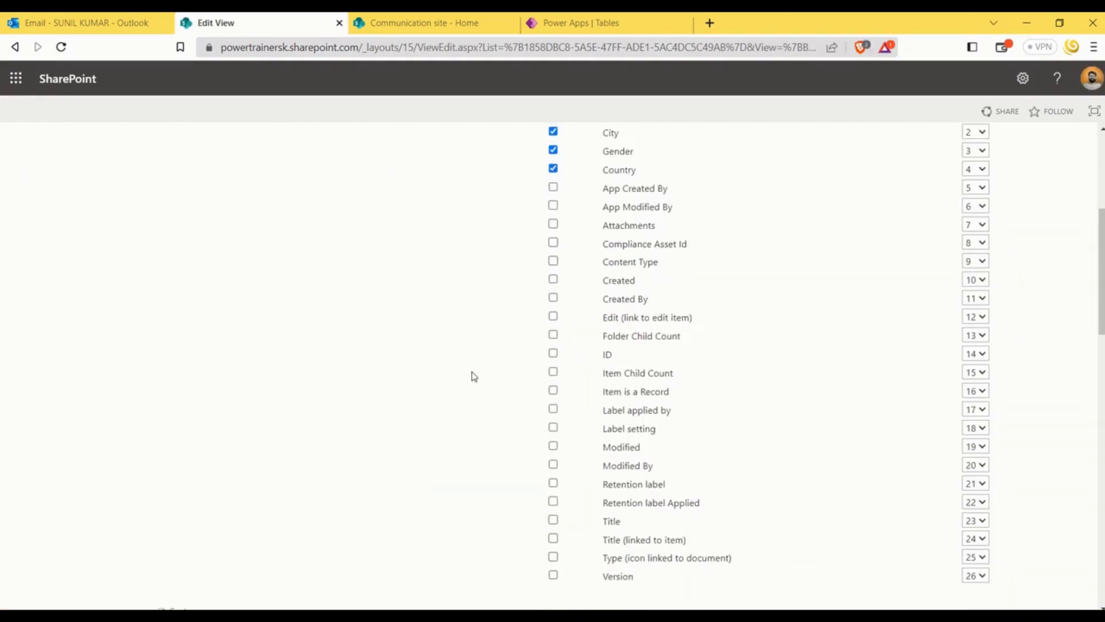
{"action": "scroll", "coordinate": [481, 378], "scroll_direction": "up", "scroll_amount": 2}
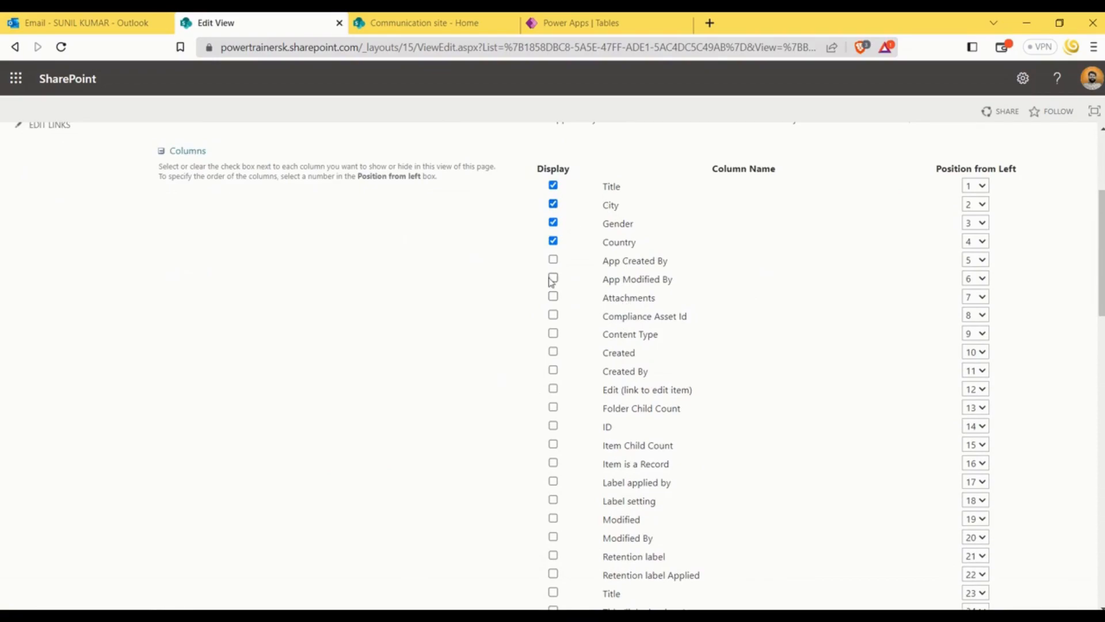
{"action": "scroll", "coordinate": [490, 259], "scroll_direction": "down", "scroll_amount": 2}
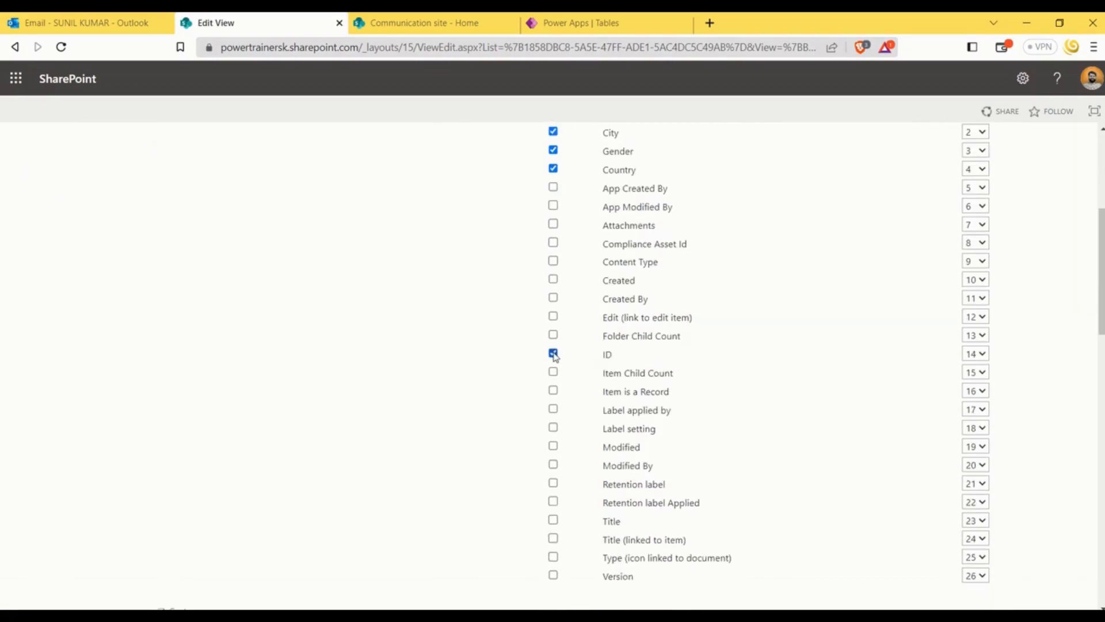
{"action": "left_click", "coordinate": [982, 354]}
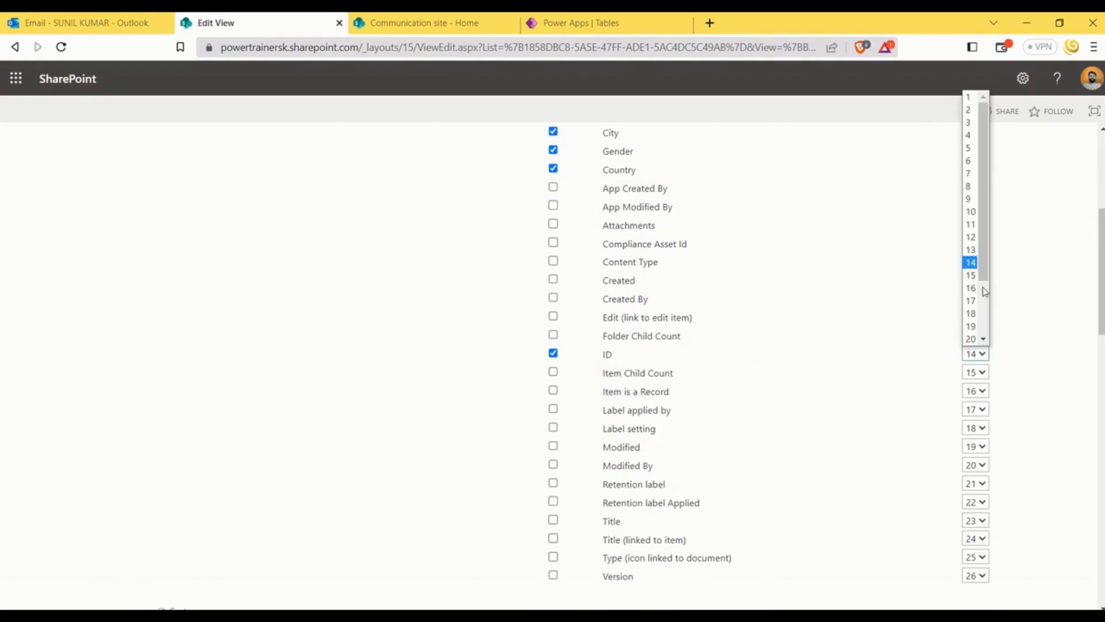
{"action": "left_click", "coordinate": [968, 97]}
Sort the All Items view first by ID in descending order and save the view
{"action": "scroll", "coordinate": [1014, 375], "scroll_direction": "down", "scroll_amount": 8}
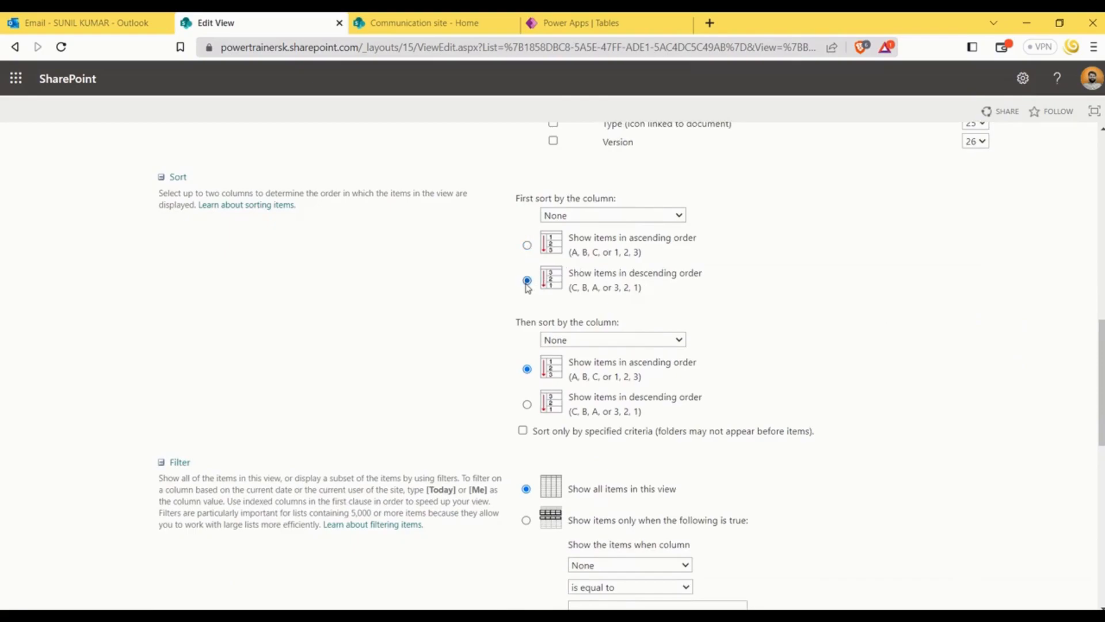
{"action": "left_click", "coordinate": [680, 216]}
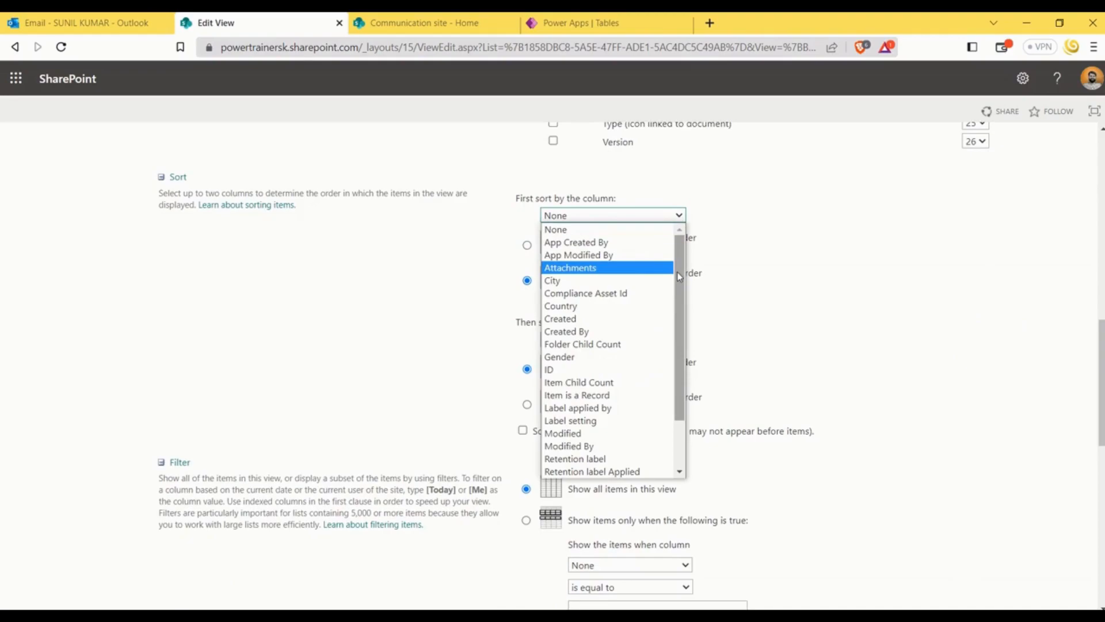
{"action": "left_click", "coordinate": [562, 371]}
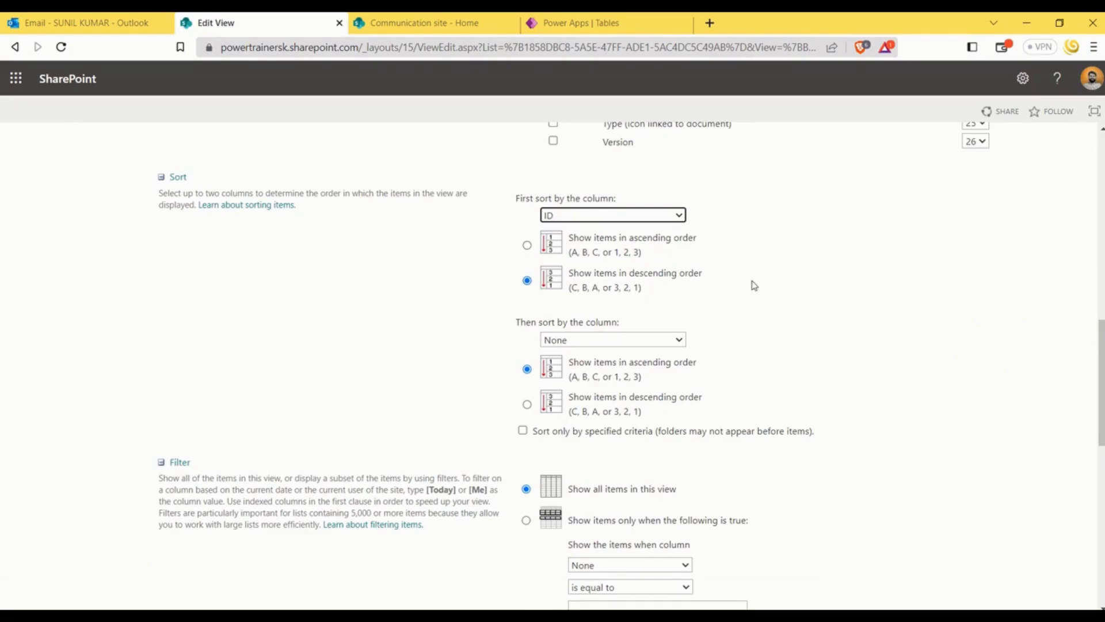
{"action": "scroll", "coordinate": [939, 380], "scroll_direction": "down", "scroll_amount": 10}
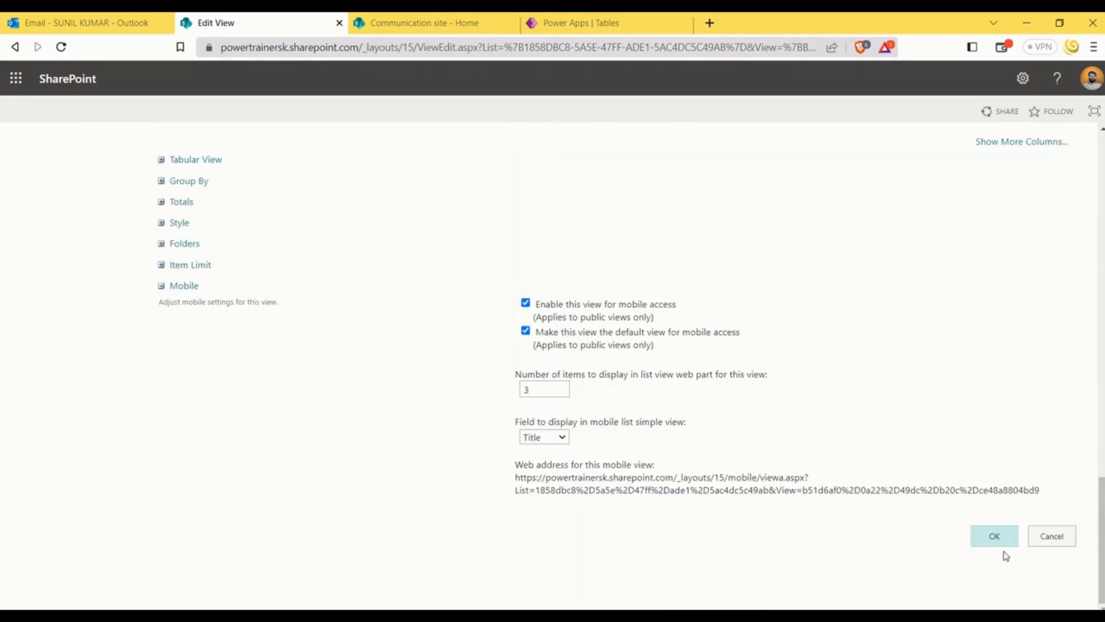
{"action": "left_click", "coordinate": [1001, 537]}
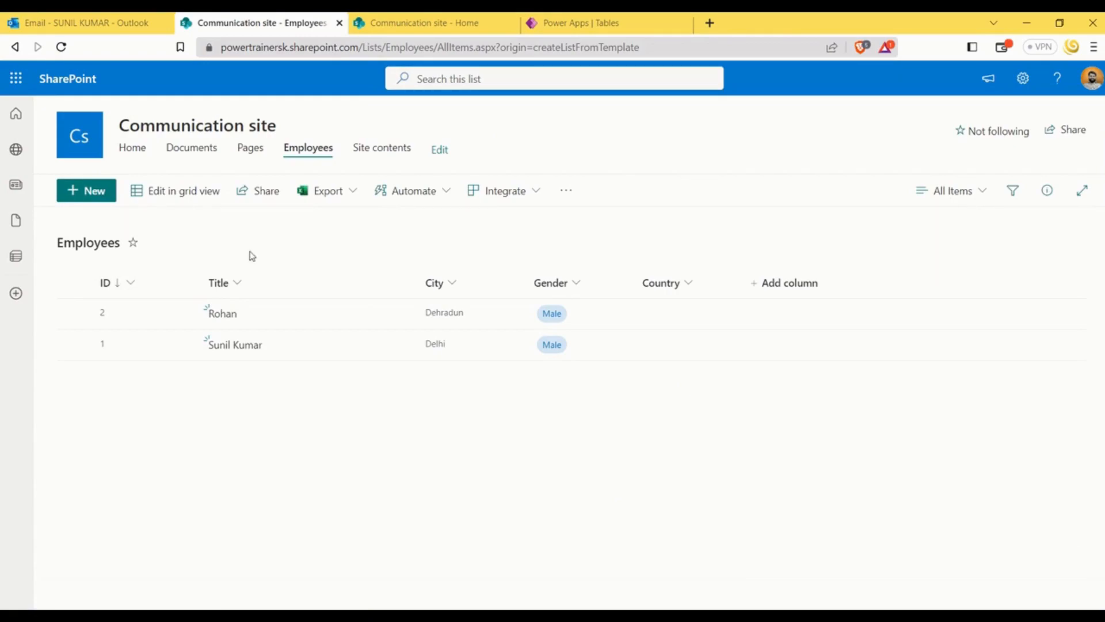
From the Communication site's contents, create a document library named Staff Documents that is shown in the site navigation
{"action": "left_click", "coordinate": [152, 133]}
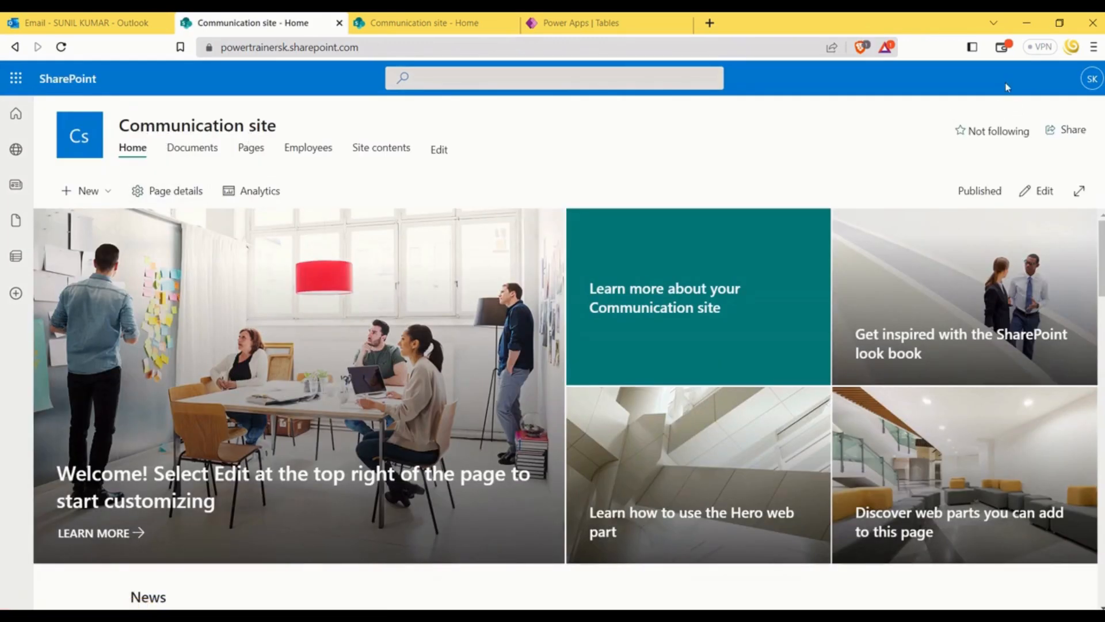
{"action": "left_click", "coordinate": [381, 149]}
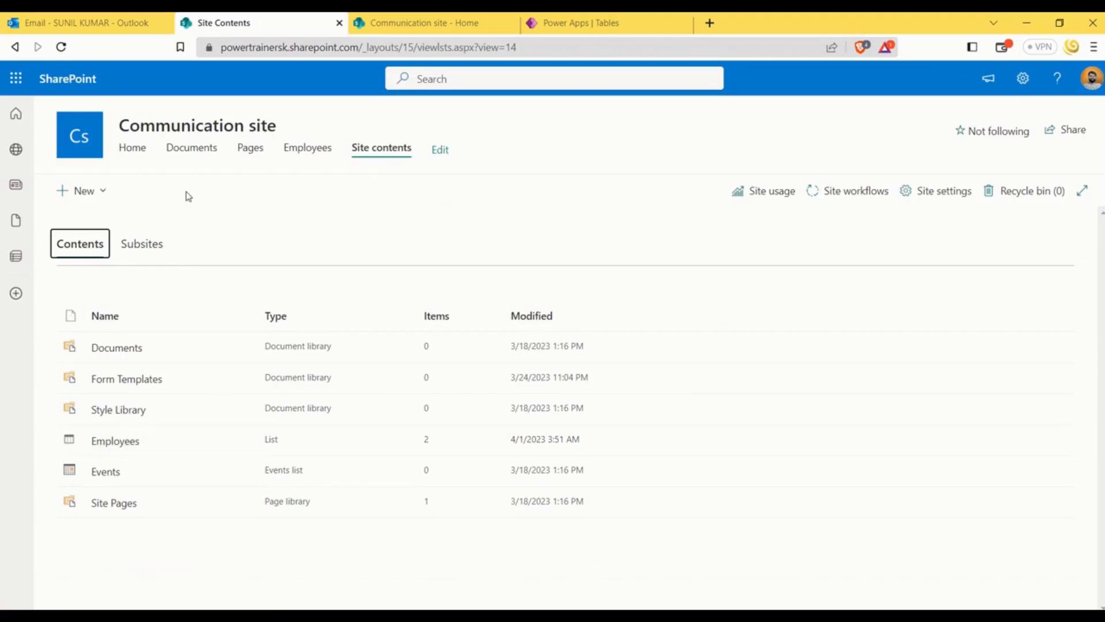
{"action": "left_click", "coordinate": [102, 196]}
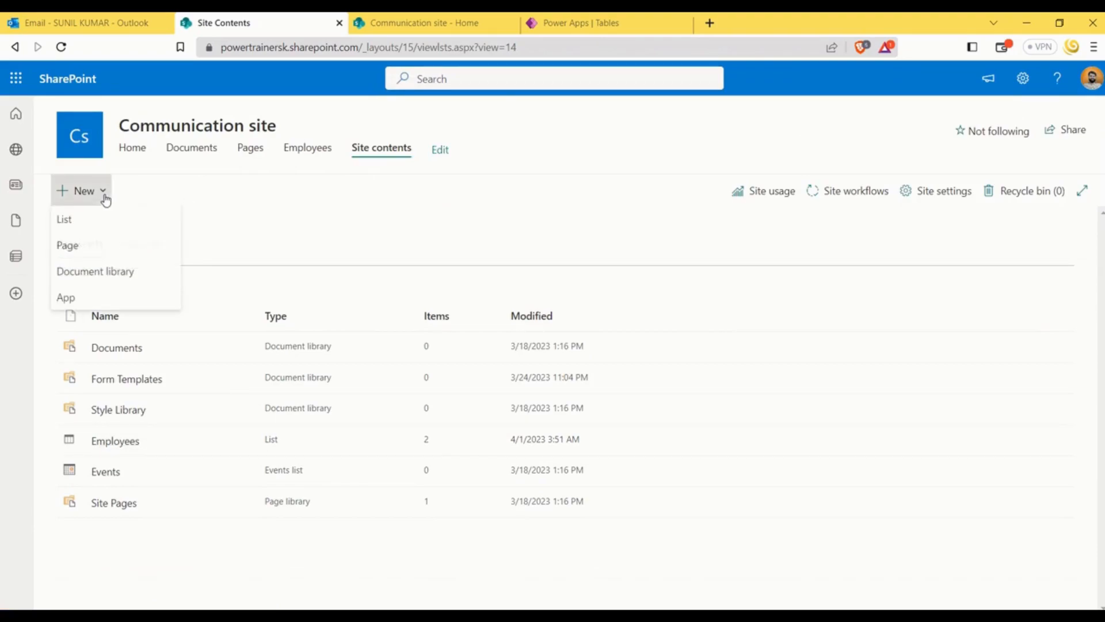
{"action": "left_click", "coordinate": [92, 275]}
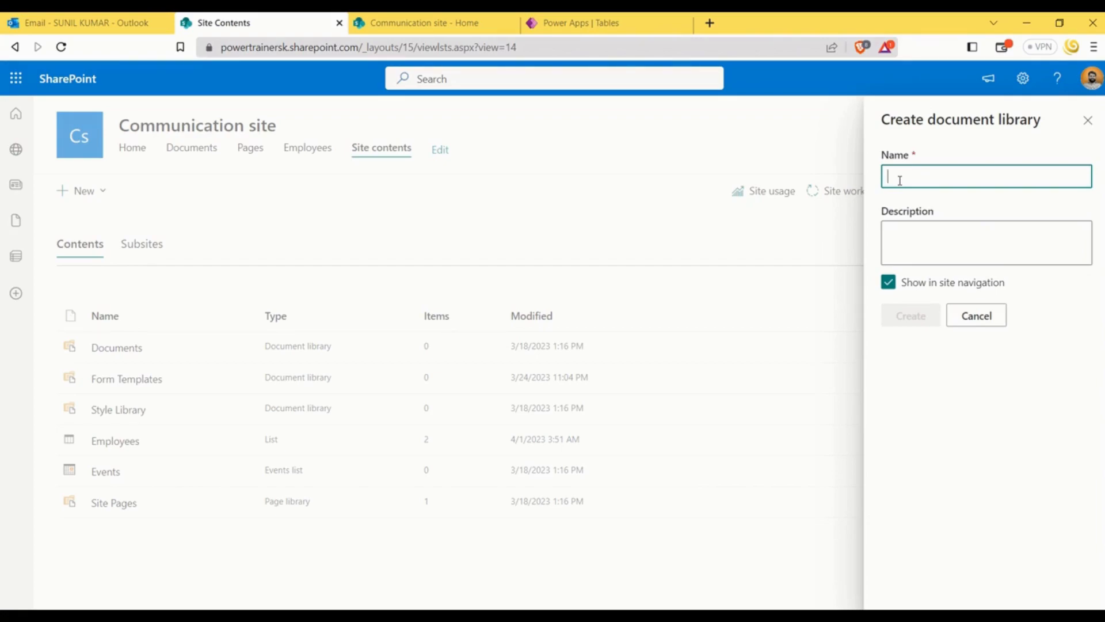
{"action": "type", "text": "Do"}
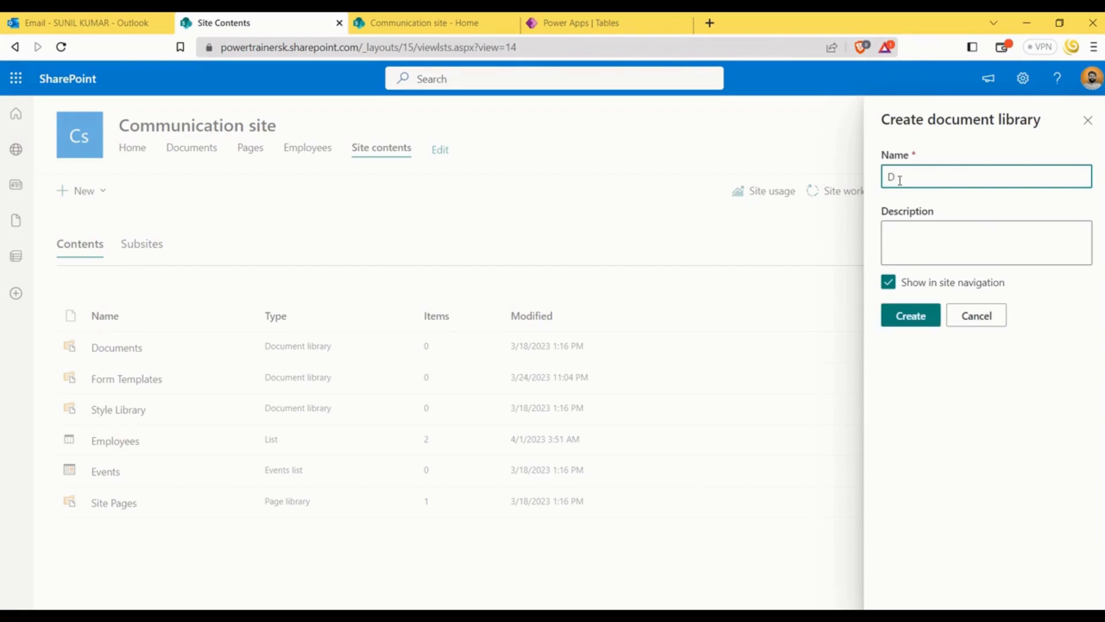
{"action": "key", "text": "BackSpace"}
{"action": "type", "text": "Staff Docuemnts"}
{"action": "left_click", "coordinate": [942, 176]}
{"action": "key", "text": "BackSpace"}
{"action": "left_click", "coordinate": [921, 323]}
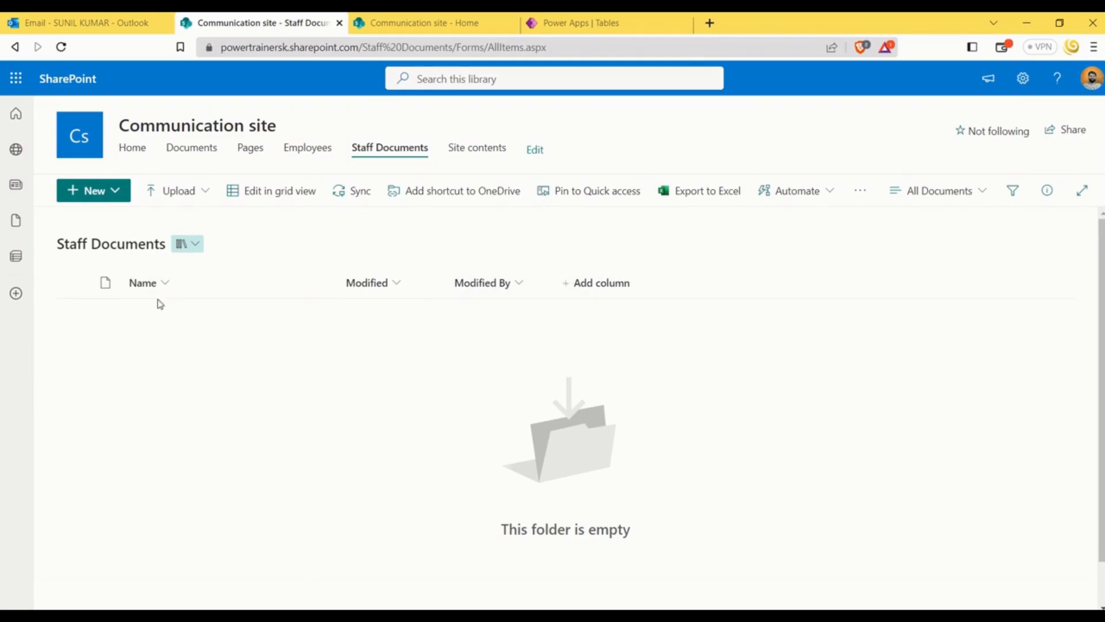
Create a Word document in the Staff Documents library containing the text "This is the first Files", dismissing the privacy notice
{"action": "left_click", "coordinate": [112, 190]}
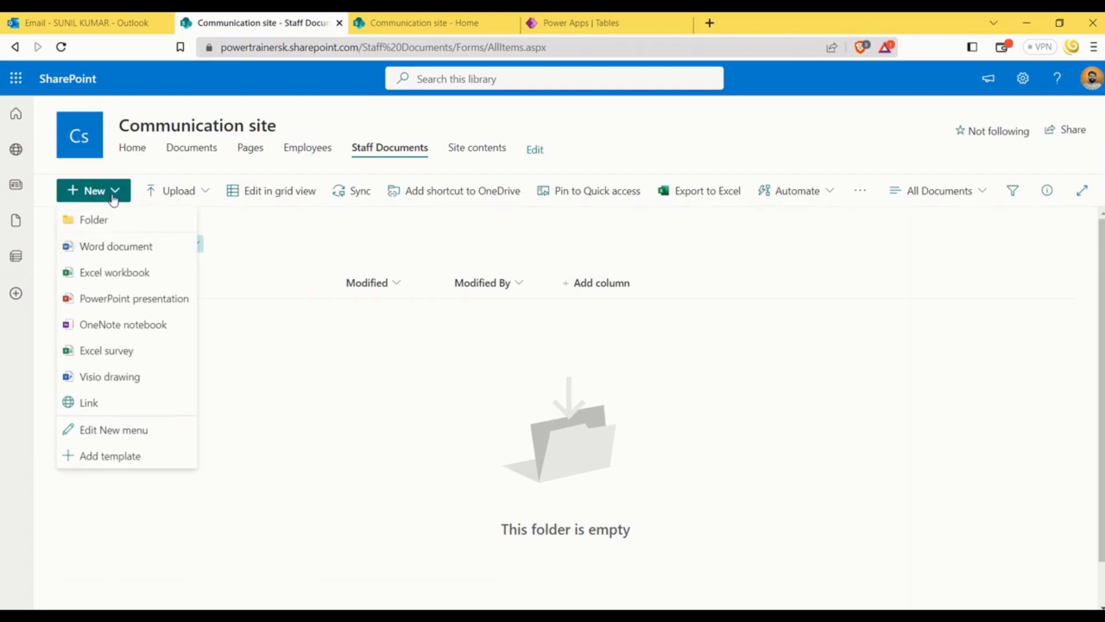
{"action": "left_click", "coordinate": [299, 377]}
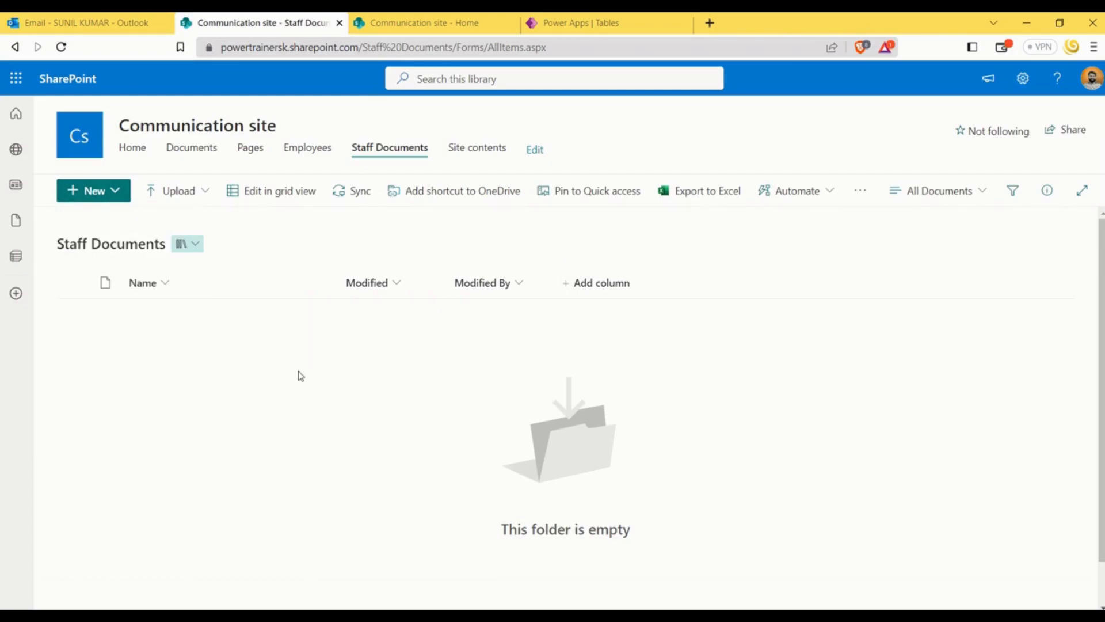
{"action": "left_click", "coordinate": [118, 192]}
{"action": "left_click", "coordinate": [118, 247]}
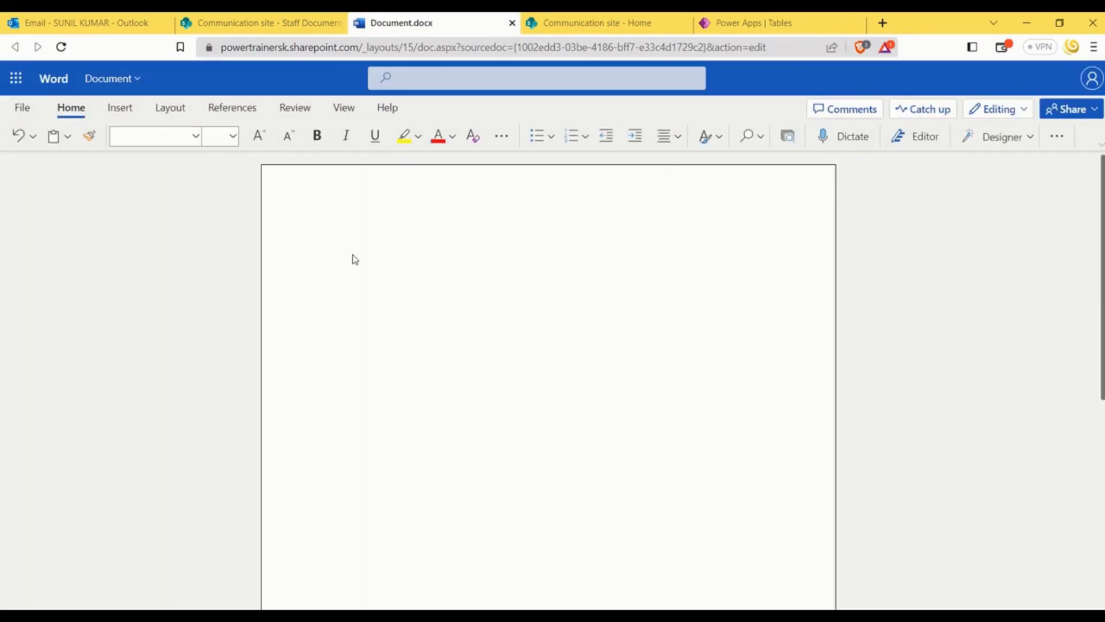
{"action": "type", "text": "This "}
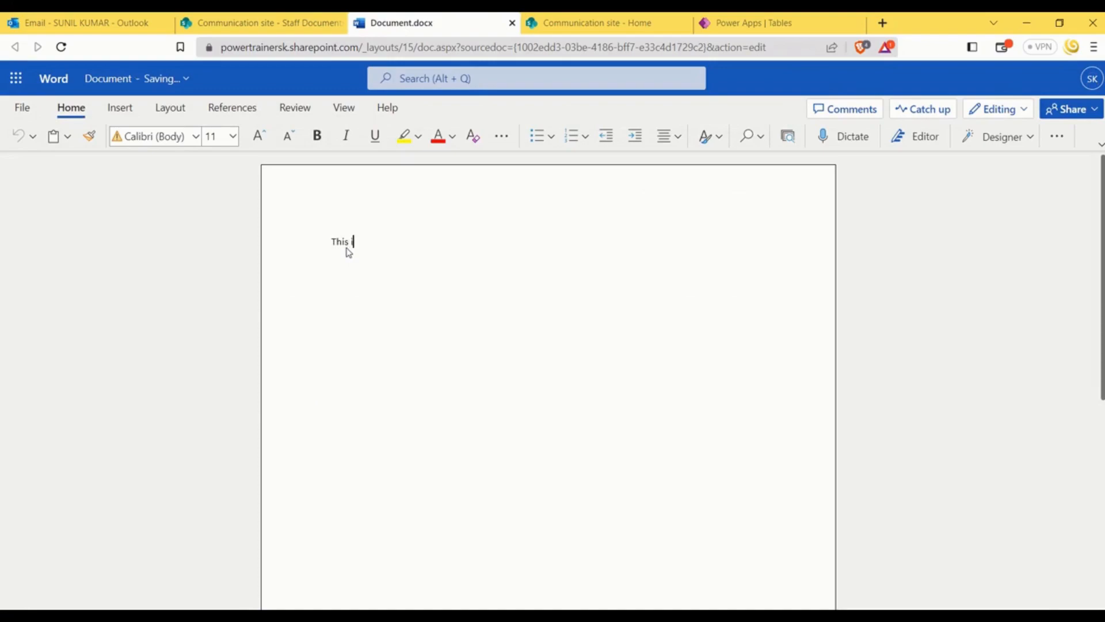
{"action": "type", "text": "is the first"}
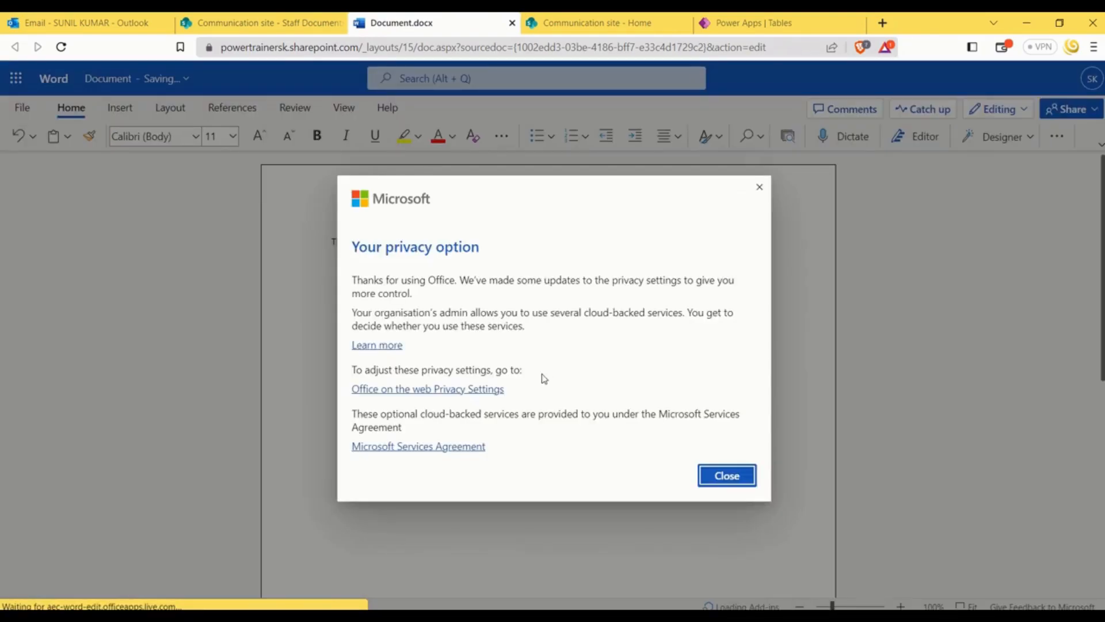
{"action": "left_click", "coordinate": [736, 484]}
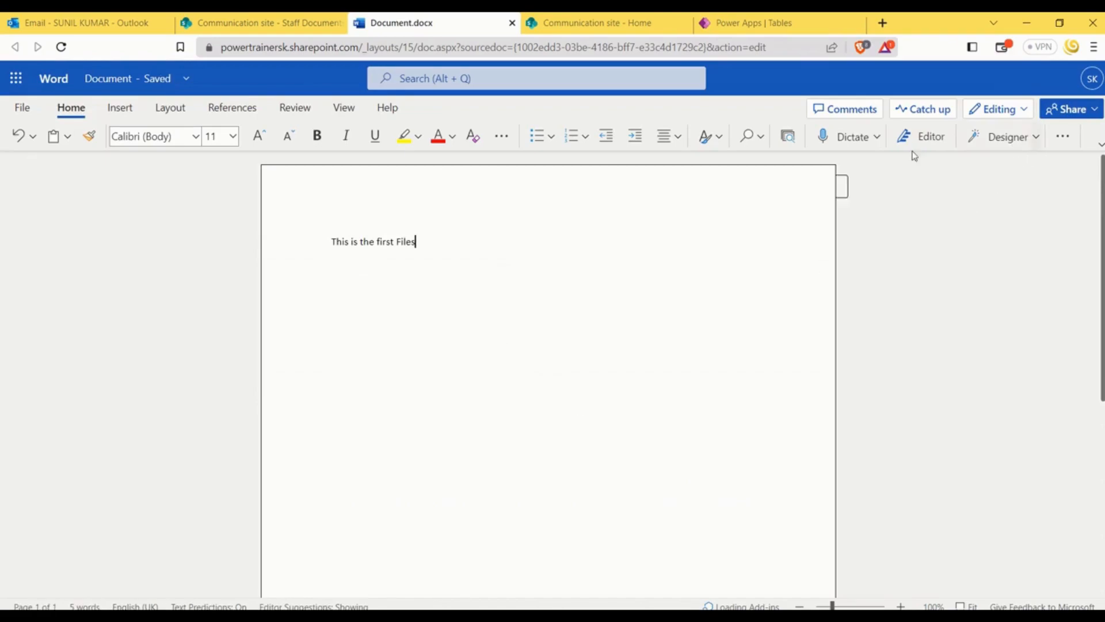
Rename the Word document as First Doc and close it to return to the Staff Documents library
{"action": "left_click", "coordinate": [136, 80]}
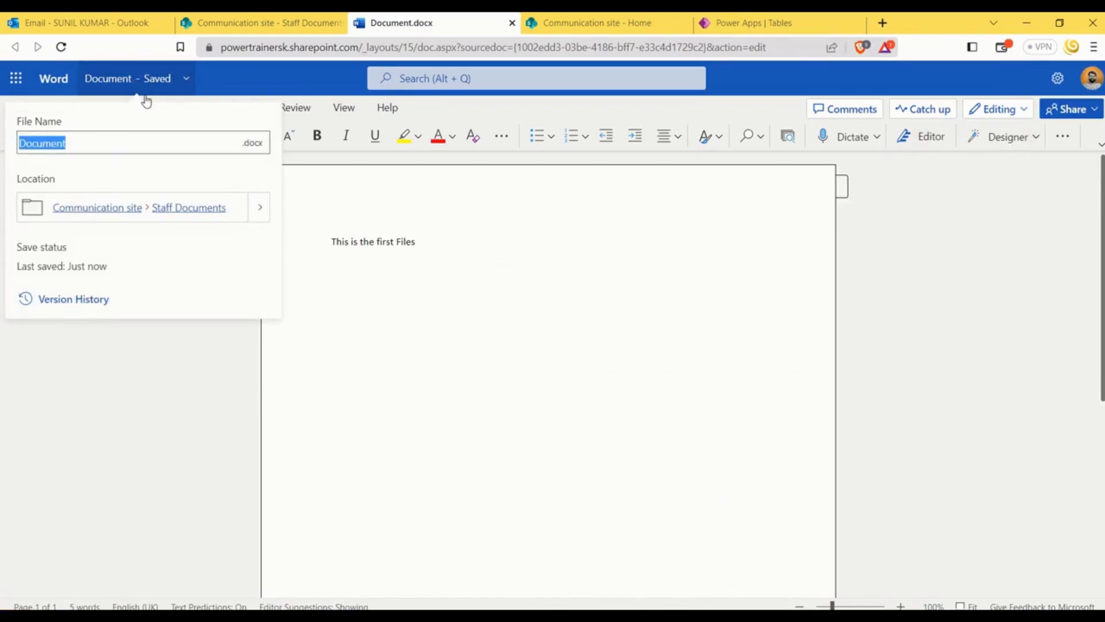
{"action": "type", "text": "First Doc"}
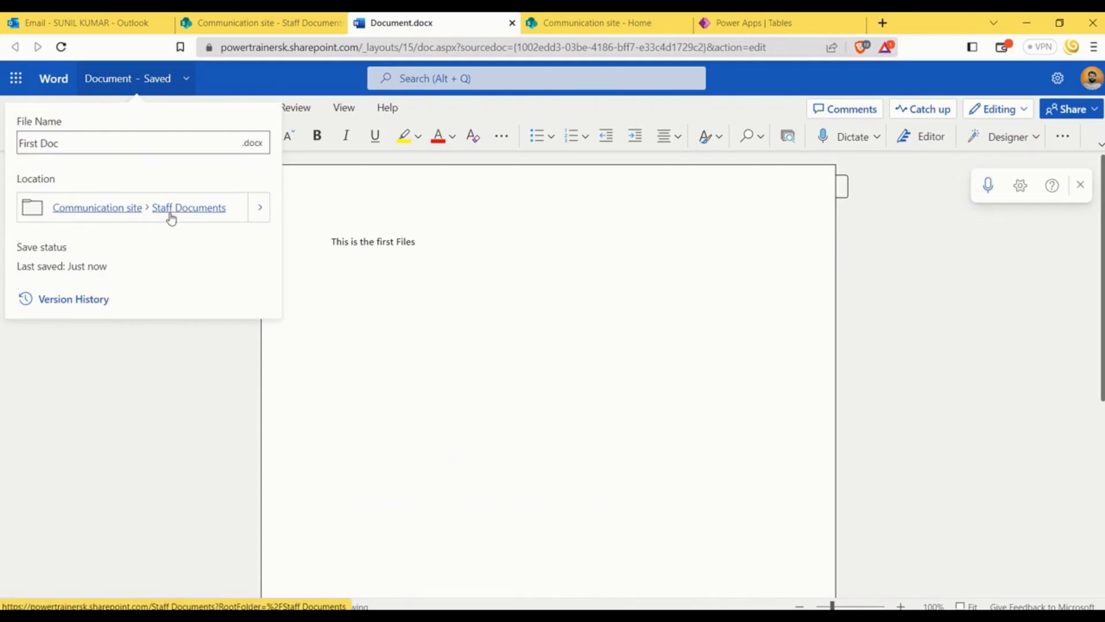
{"action": "left_click", "coordinate": [384, 316]}
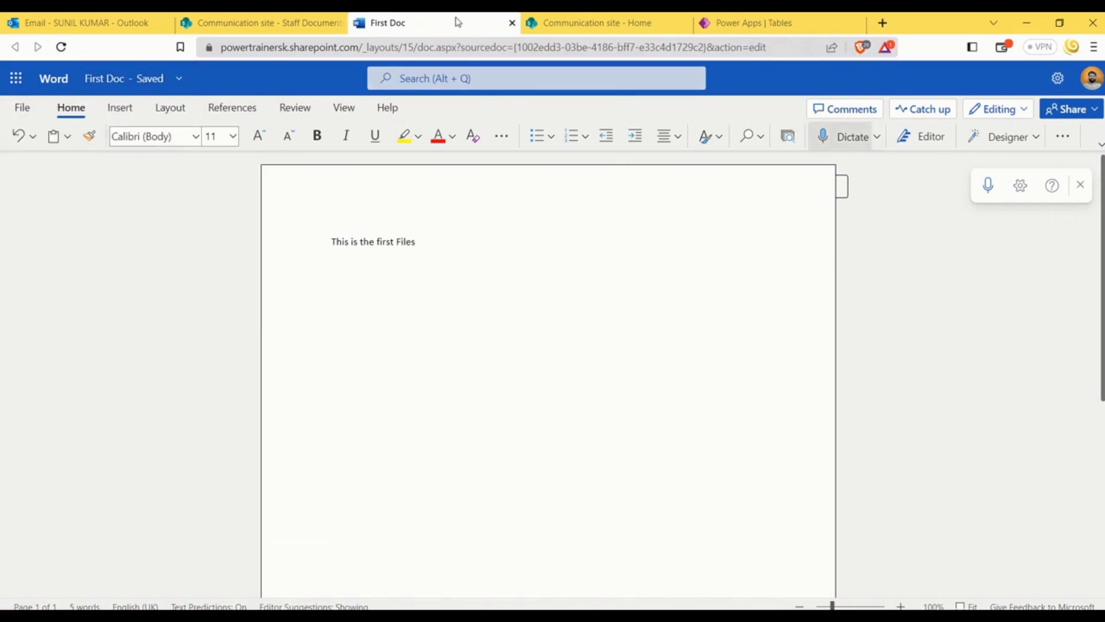
{"action": "left_click", "coordinate": [511, 24]}
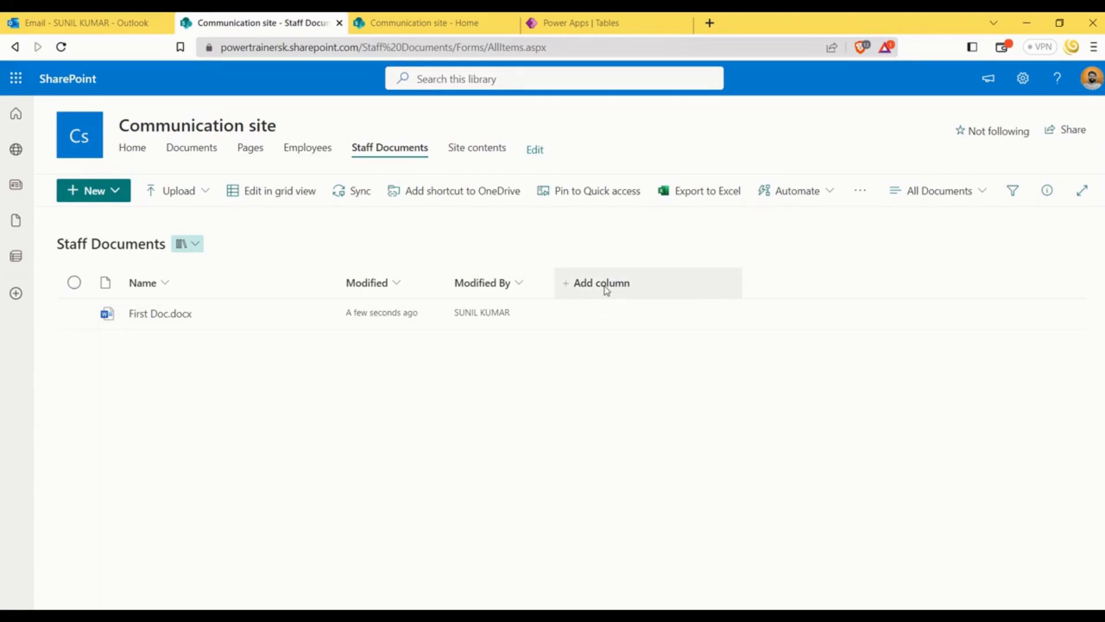
Examine the Staff Documents library's full settings, including its columns, views and the new-column form, and return to the library without creating a column
{"action": "left_click", "coordinate": [1024, 79]}
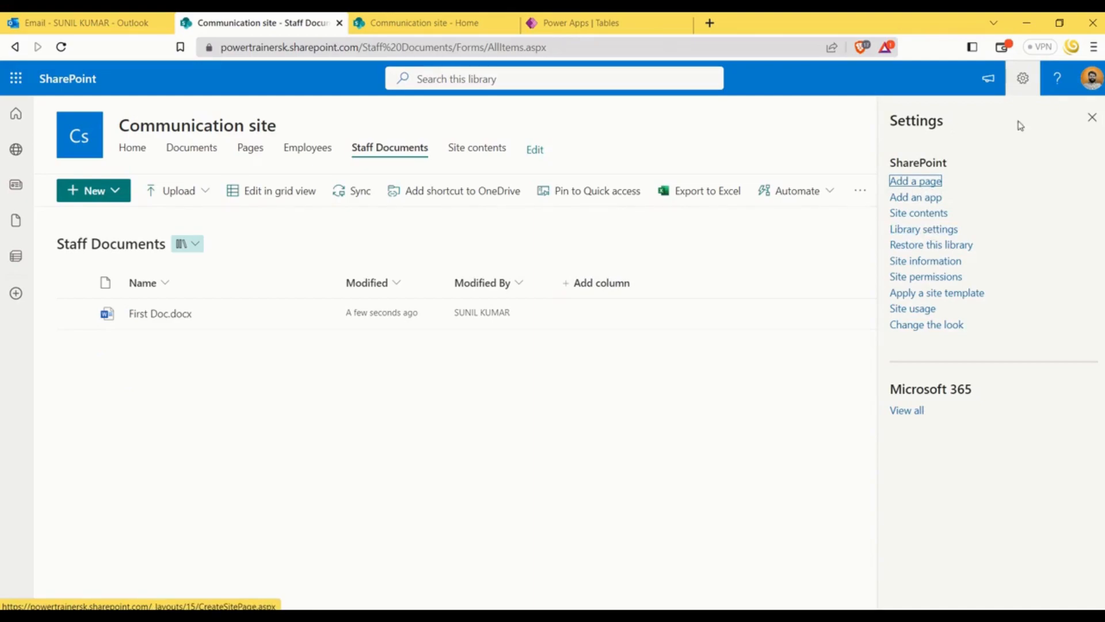
{"action": "left_click", "coordinate": [927, 229]}
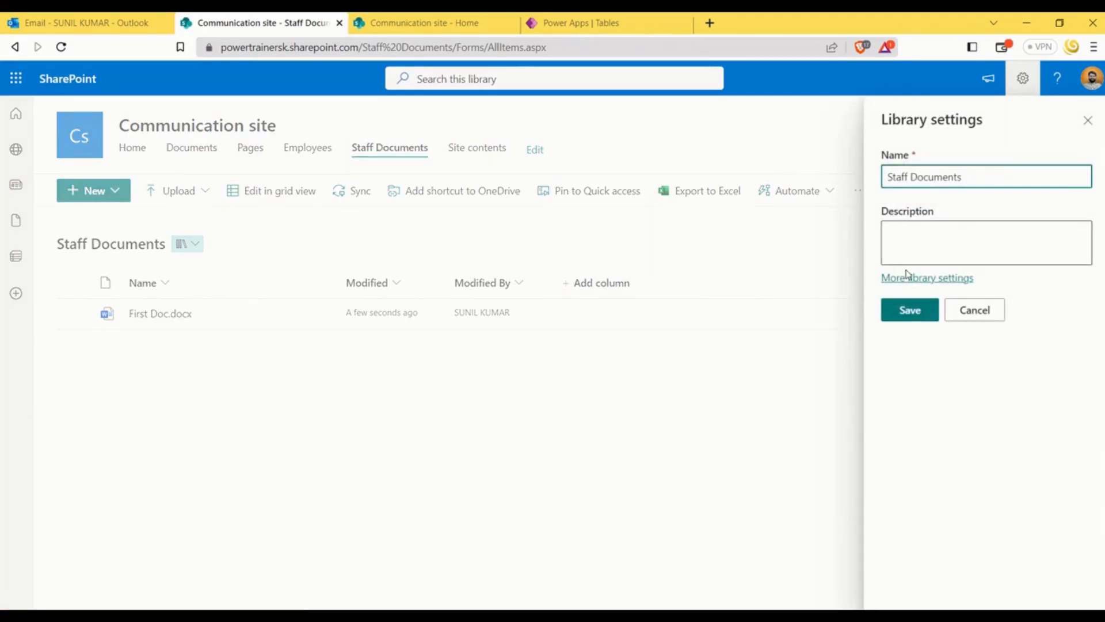
{"action": "left_click", "coordinate": [949, 281]}
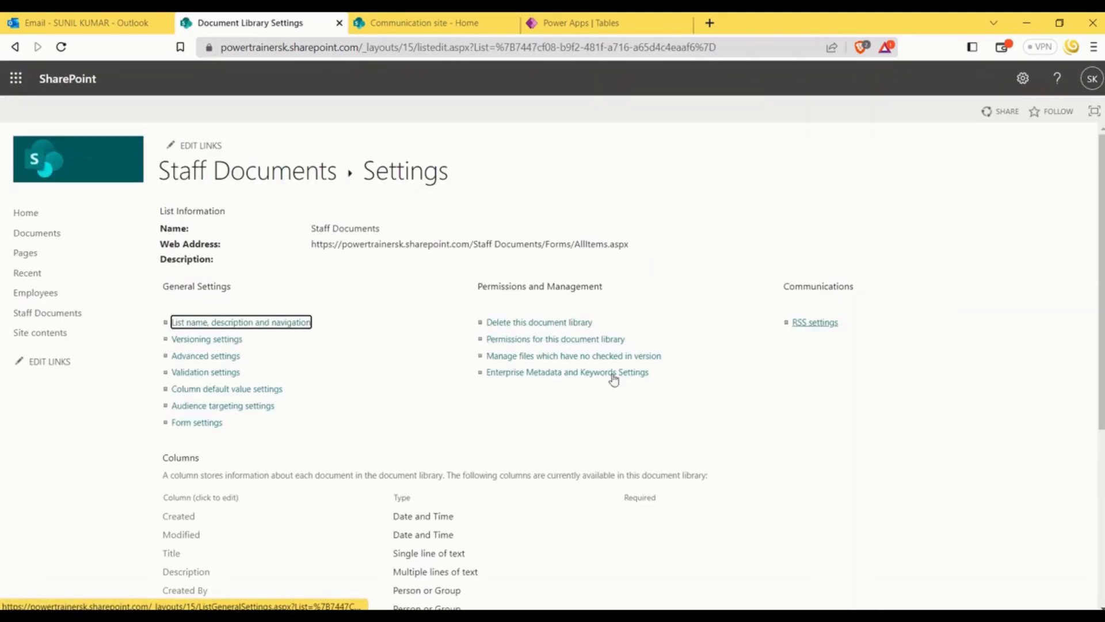
{"action": "scroll", "coordinate": [346, 406], "scroll_direction": "down", "scroll_amount": 5}
{"action": "scroll", "coordinate": [276, 345], "scroll_direction": "up", "scroll_amount": 5}
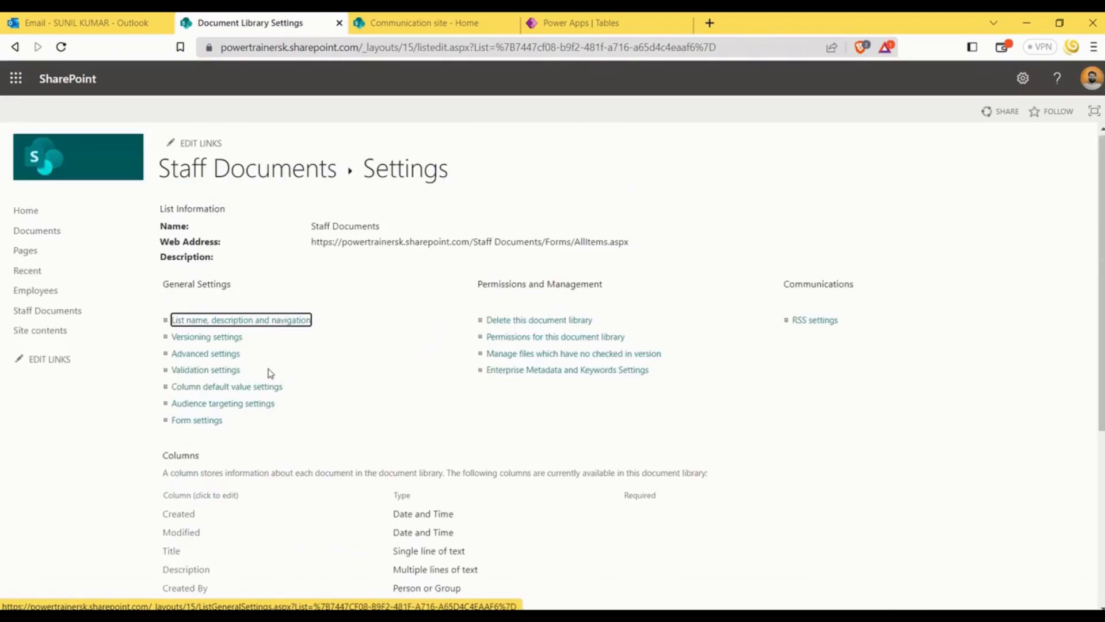
{"action": "scroll", "coordinate": [374, 311], "scroll_direction": "down", "scroll_amount": 5}
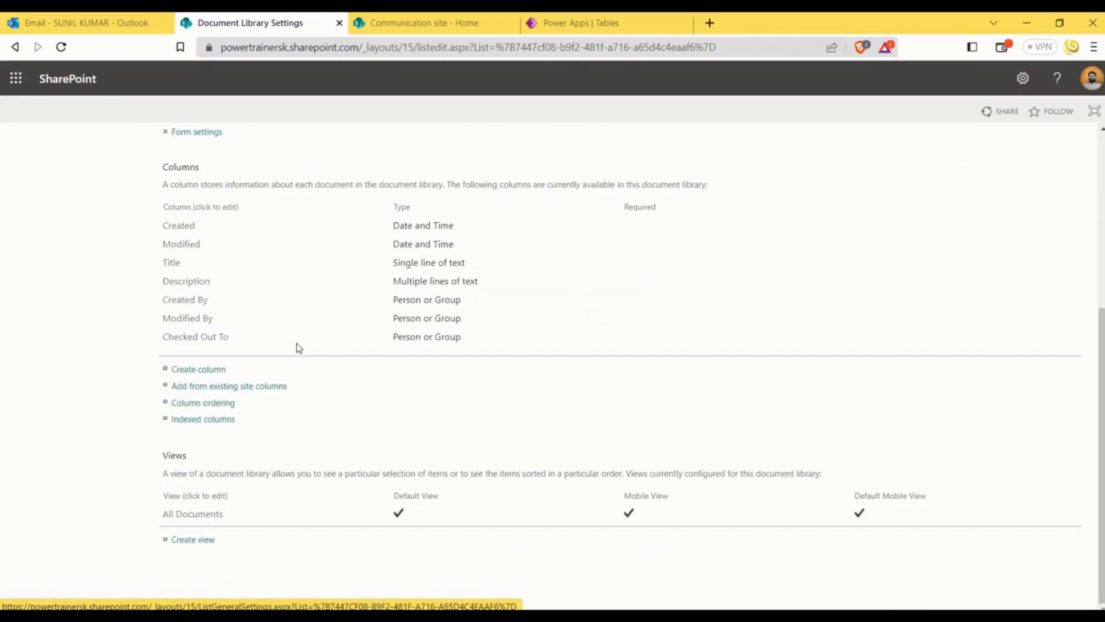
{"action": "left_click", "coordinate": [202, 371]}
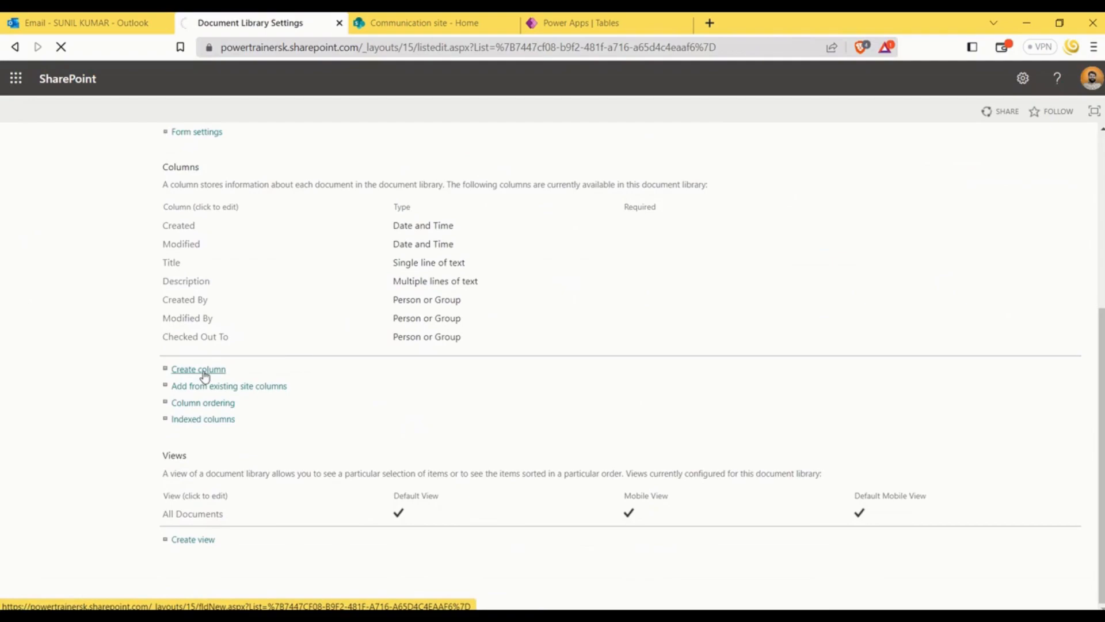
{"action": "scroll", "coordinate": [898, 422], "scroll_direction": "down", "scroll_amount": 8}
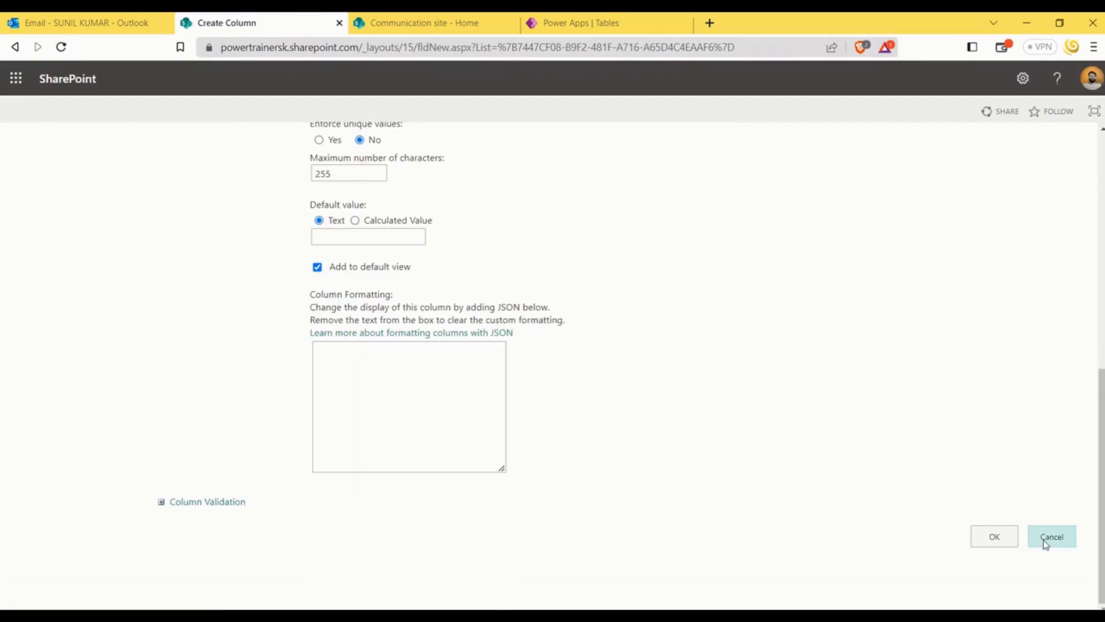
{"action": "left_click", "coordinate": [1050, 536]}
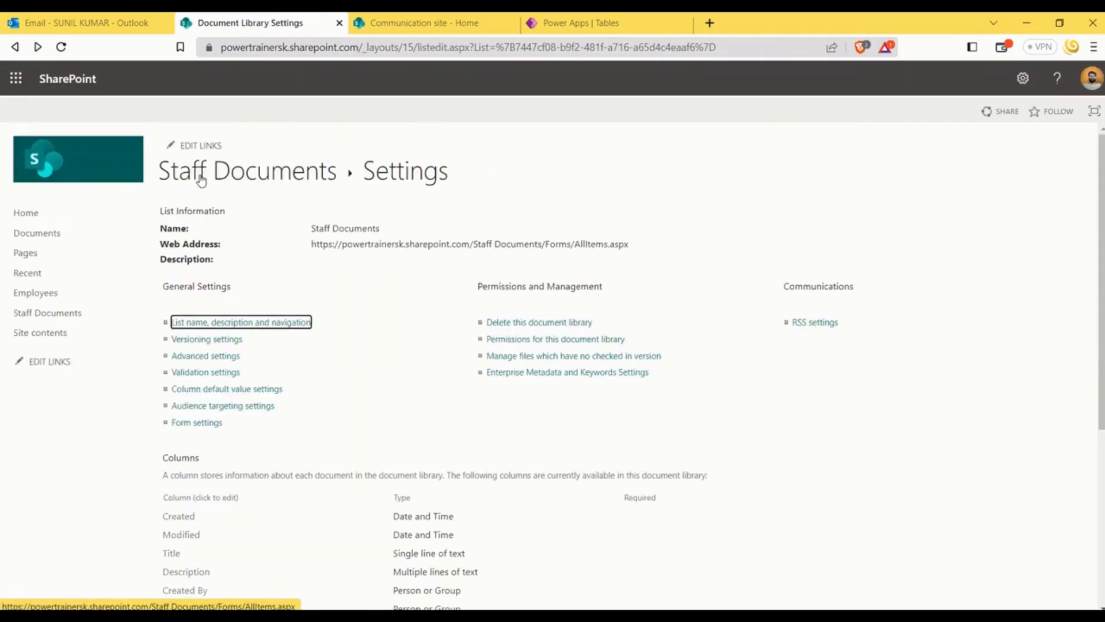
{"action": "left_click", "coordinate": [201, 181]}
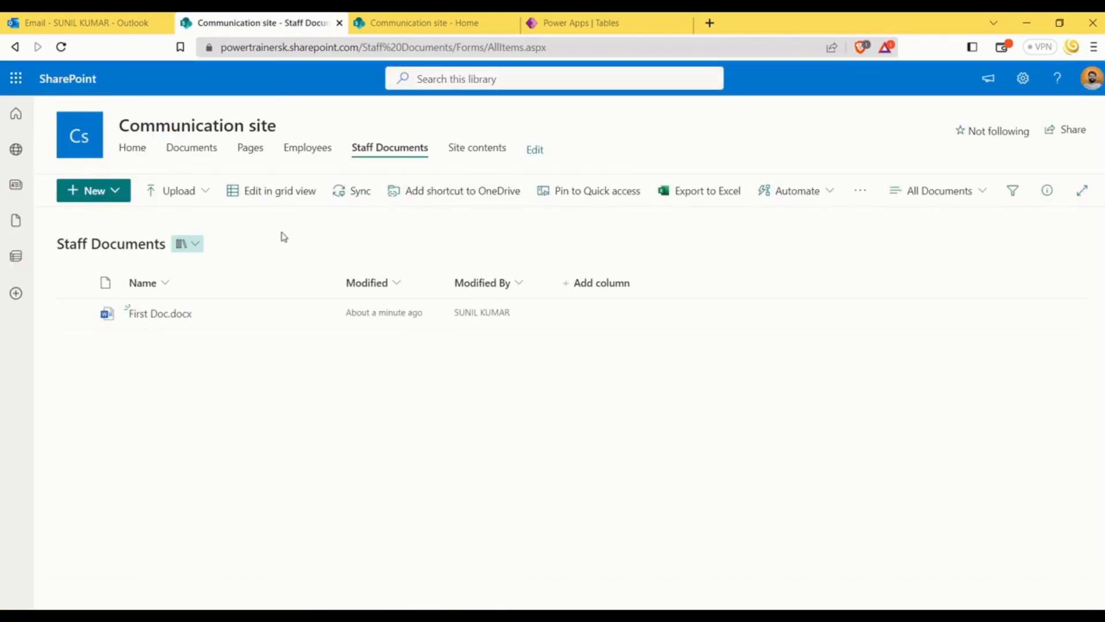